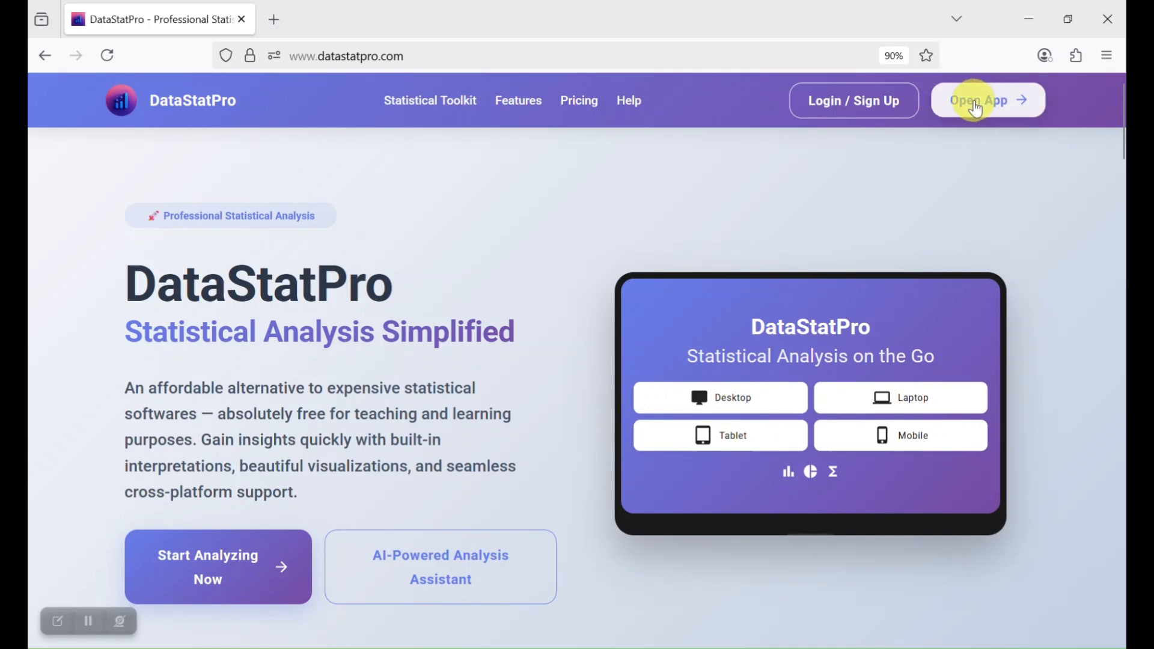
Launch the app and import the LBW Data Excel file from the Downloads folder as a dataset
left_click(977, 108)
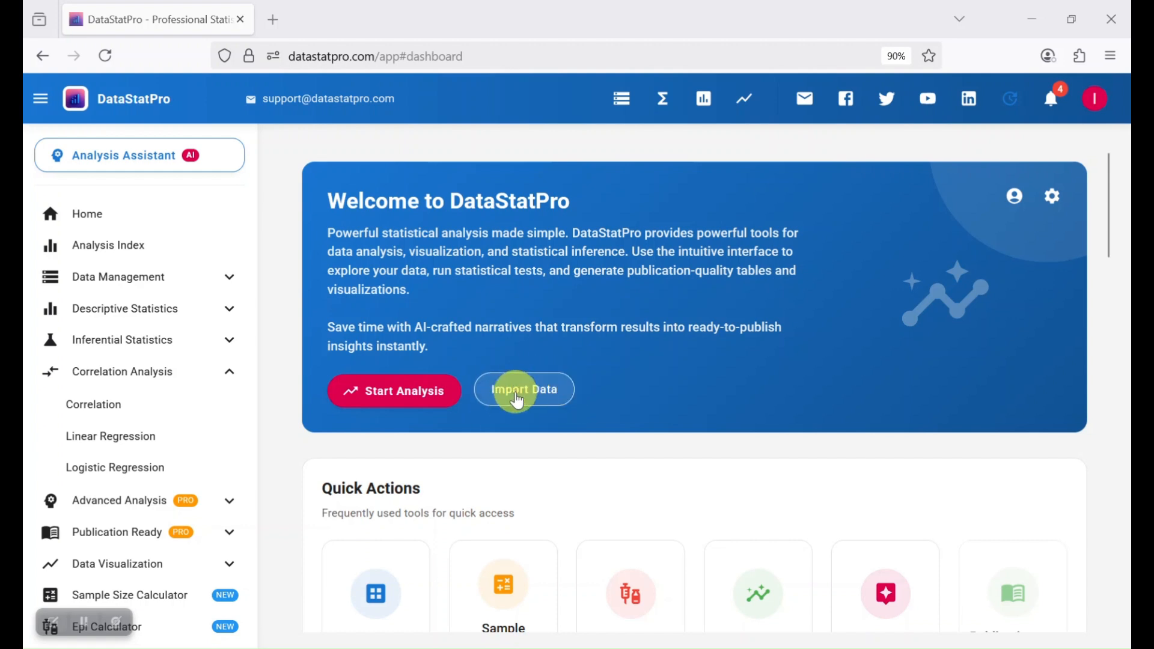
left_click(520, 397)
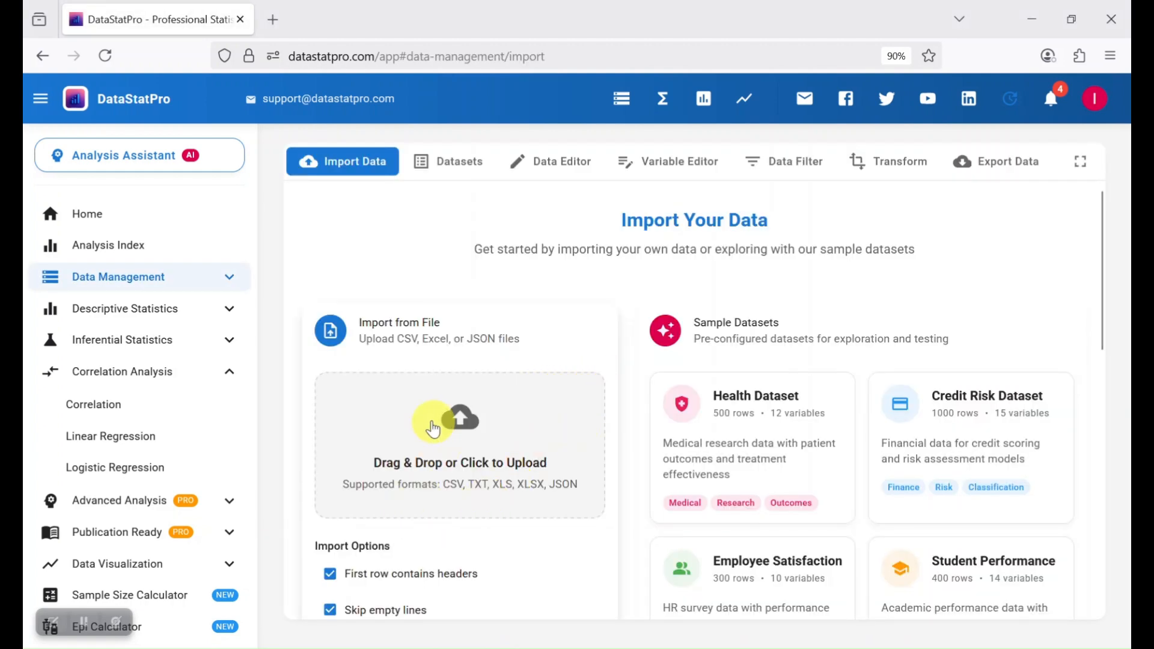
scroll(478, 389, "down", 2)
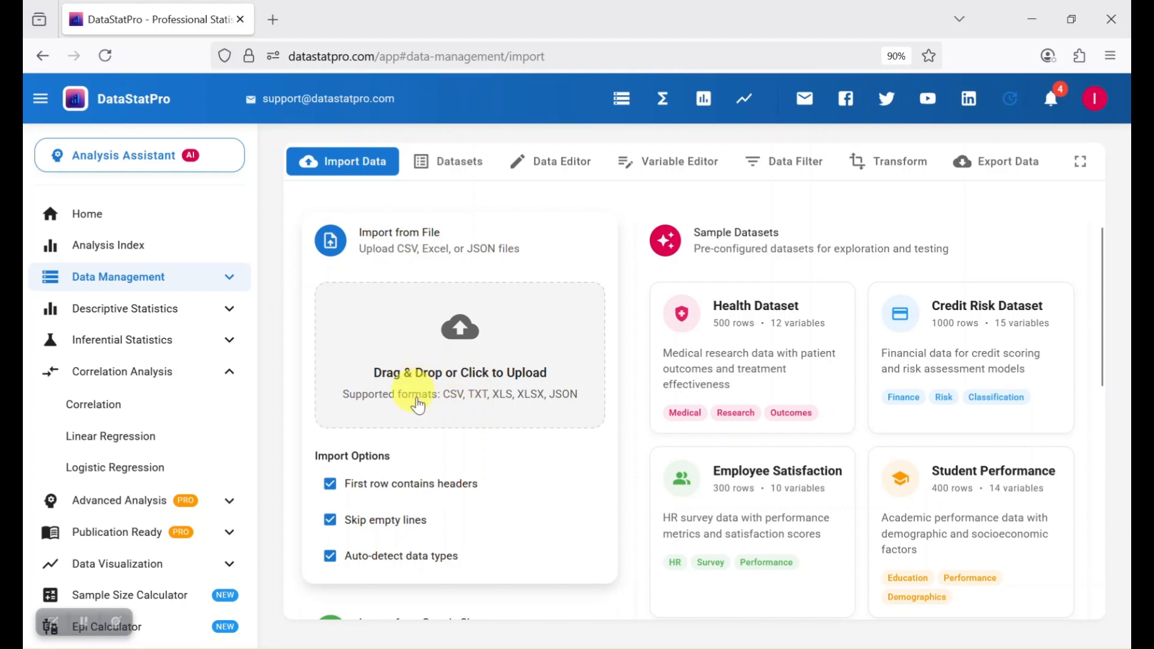
left_click(485, 371)
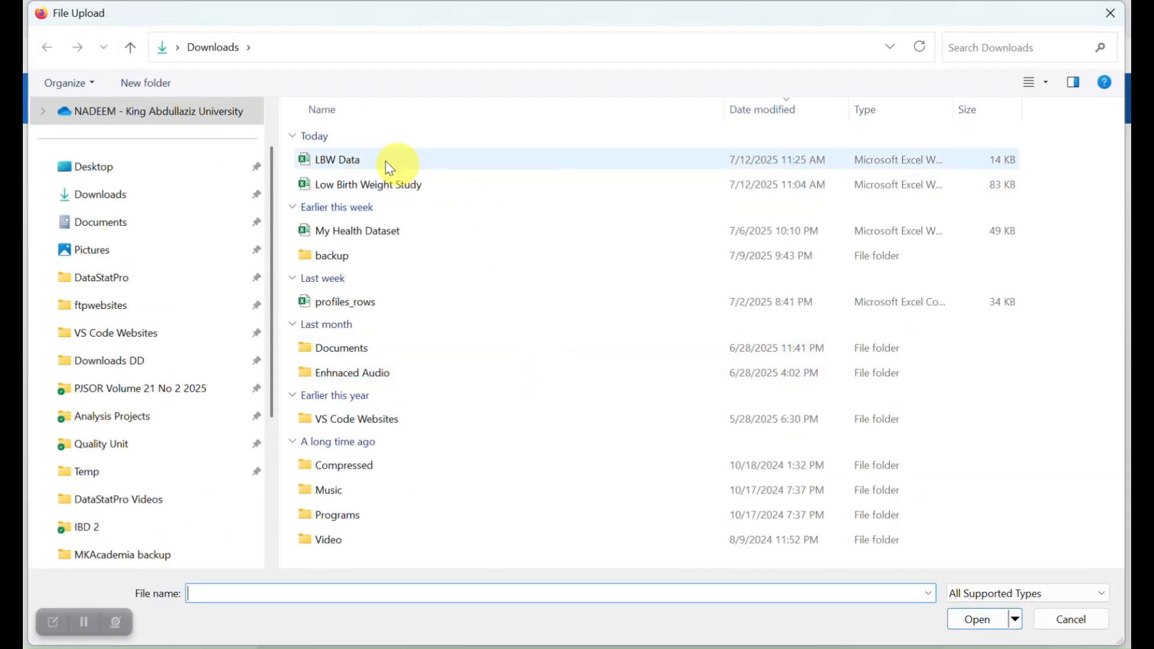
double_click(329, 161)
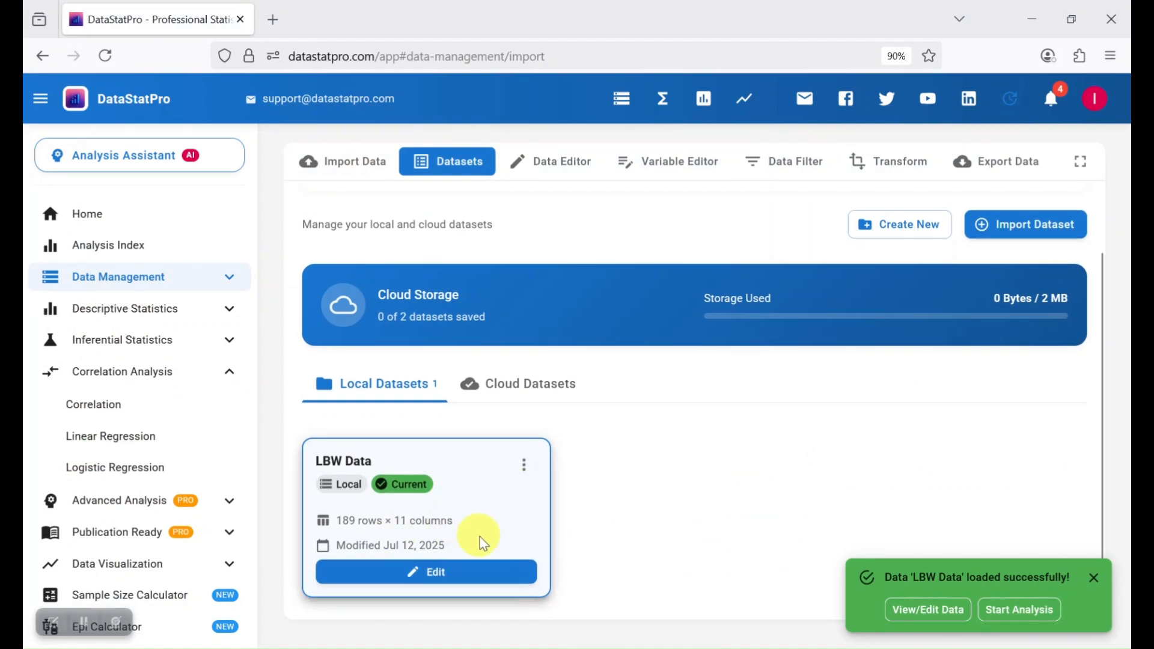
Open the LBW Data dataset for editing and look through its columns through FTV
left_click(437, 581)
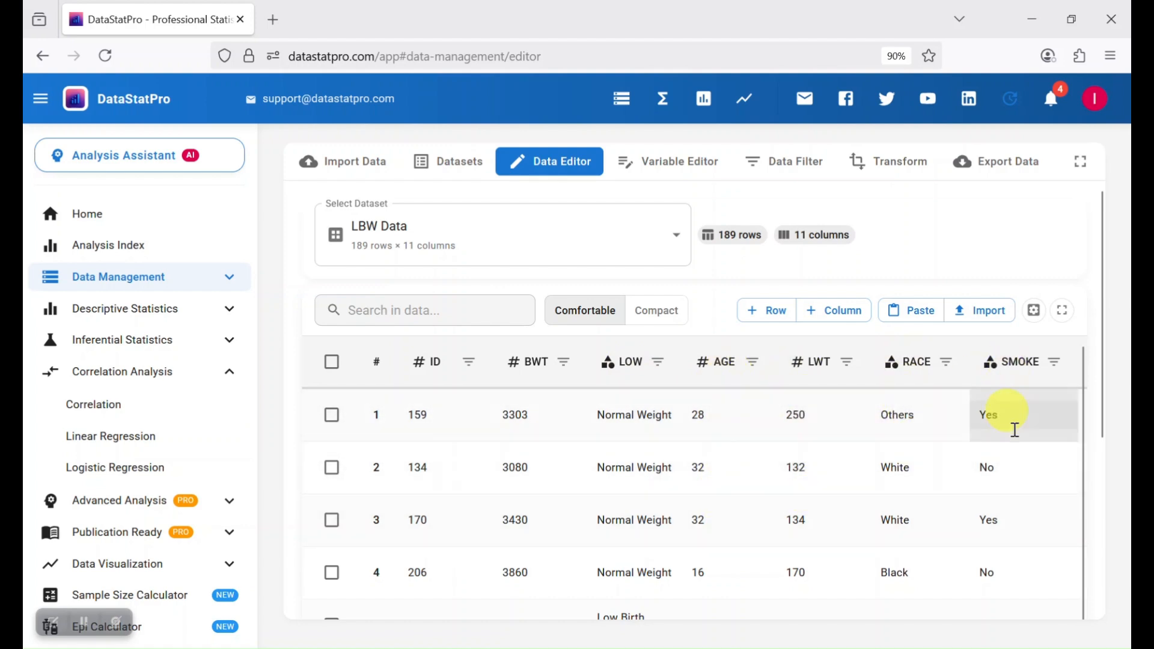
scroll(999, 439, "right", 5)
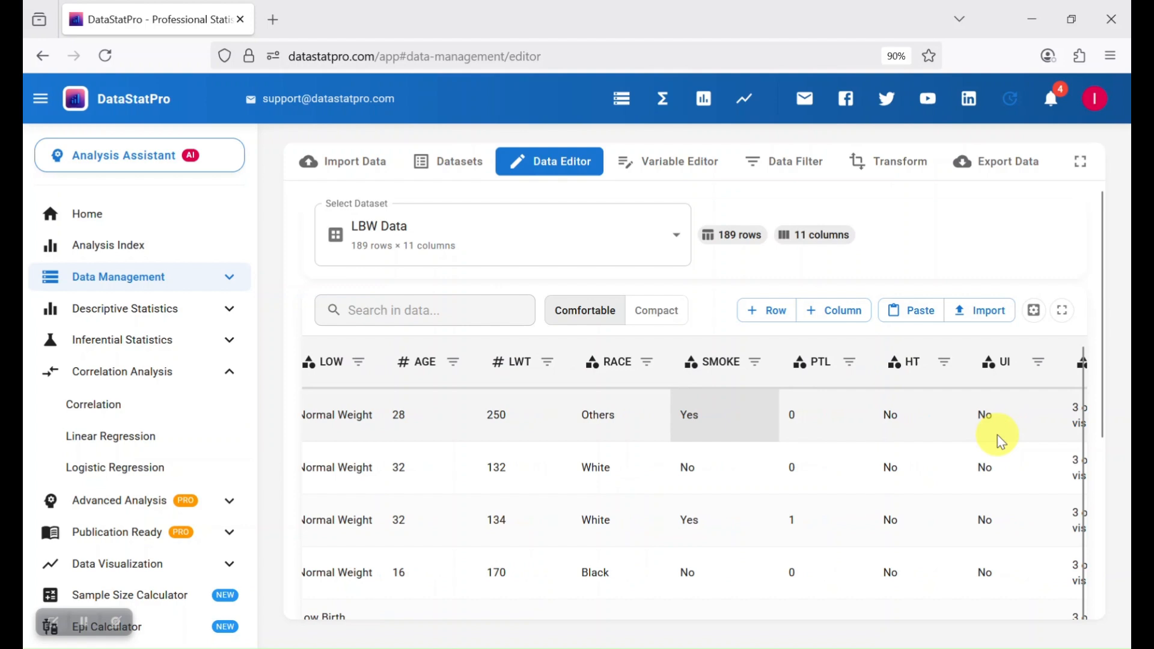
scroll(999, 440, "right", 2)
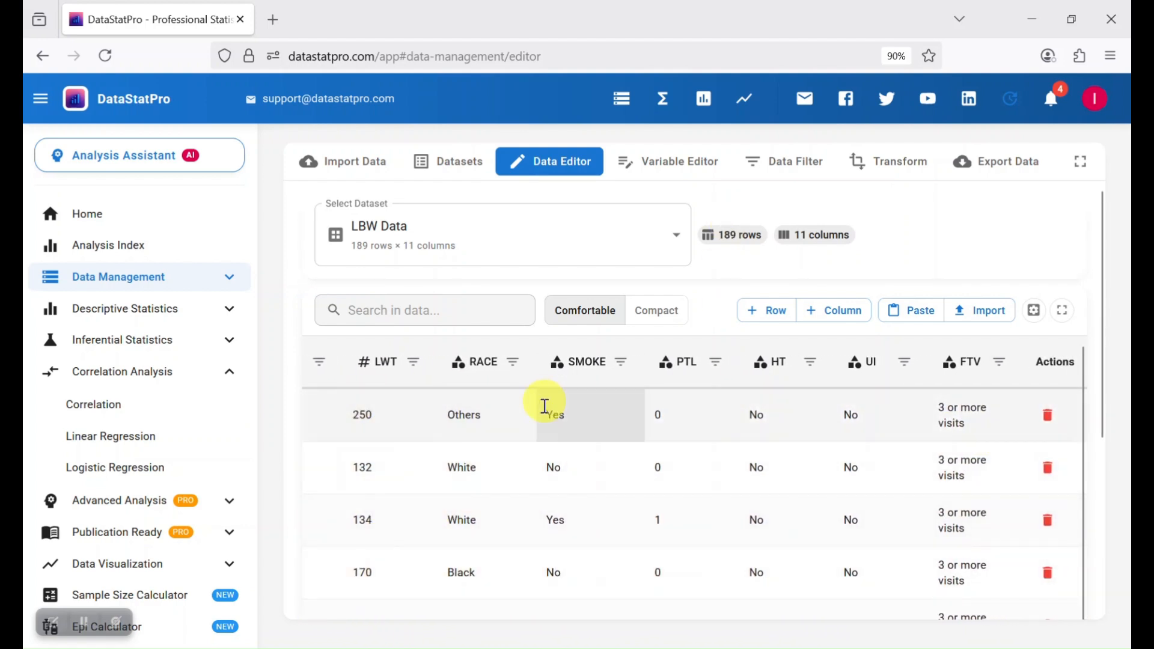
Launch the Logistic Regression tool from the correlation analysis tools
left_click(111, 380)
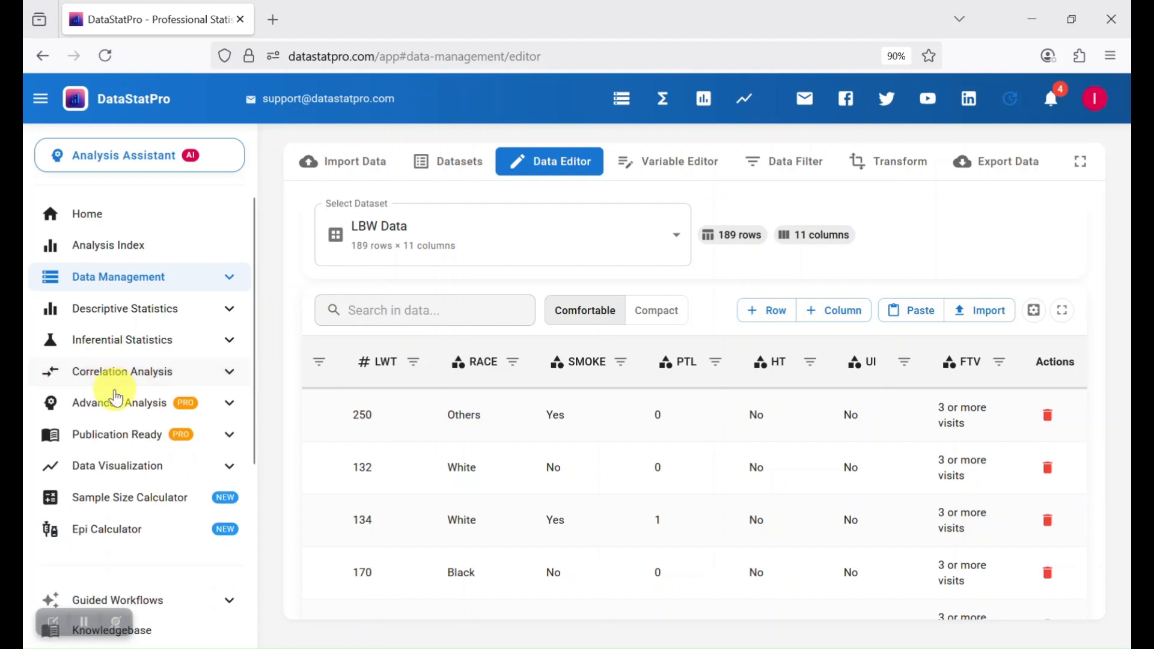
left_click(114, 382)
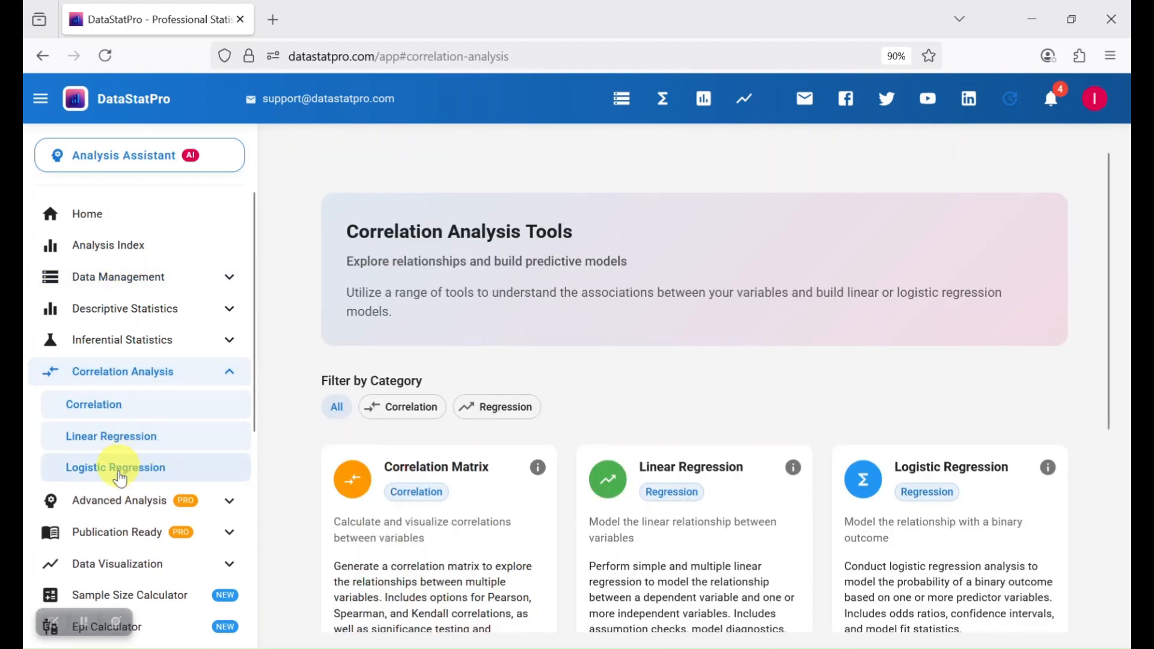
scroll(800, 448, "down", 4)
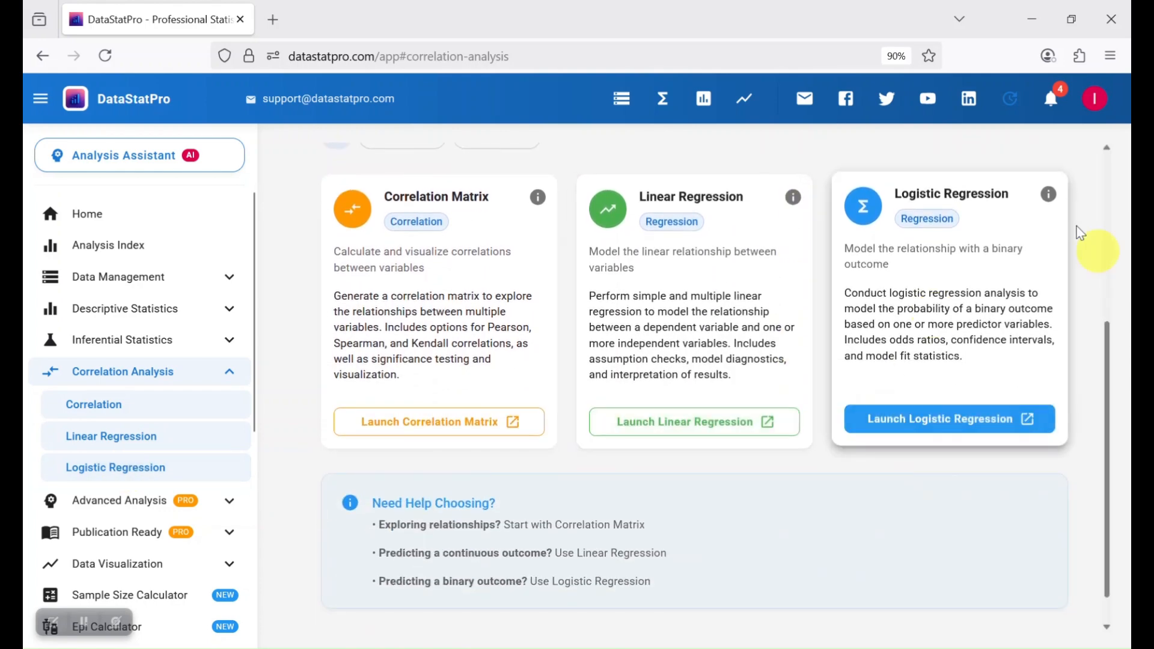
left_click(944, 421)
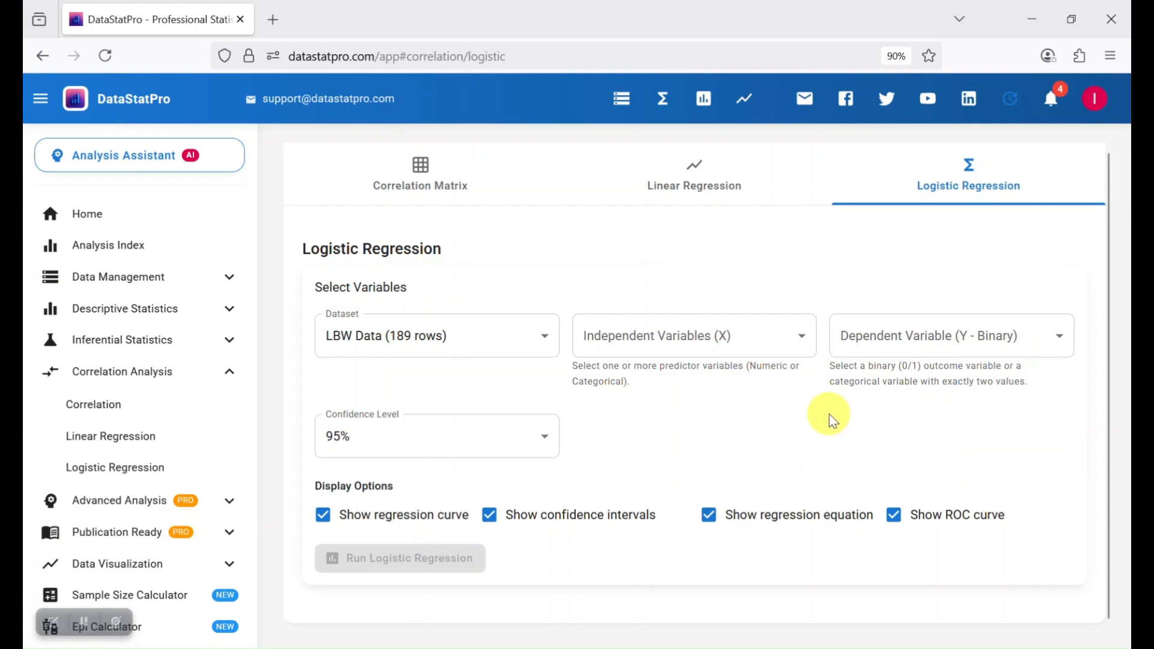
Set LOW as the binary dependent variable, mapping "Low Birth Weight" to 1 and "Normal Weight" to 0
left_click(989, 344)
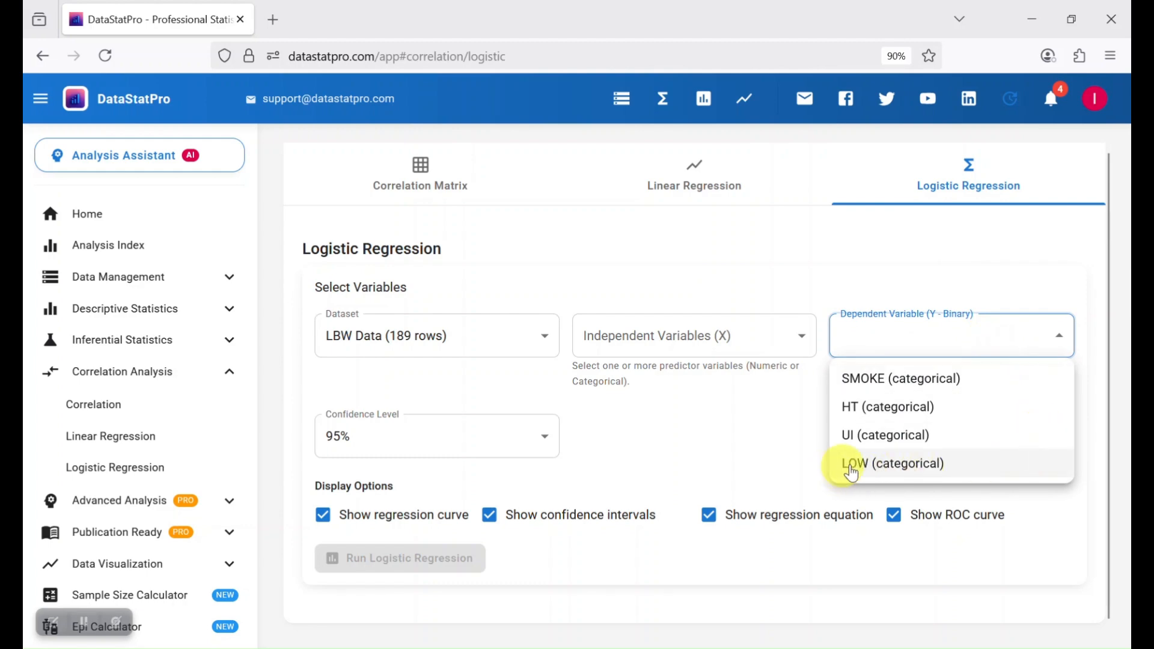
left_click(906, 466)
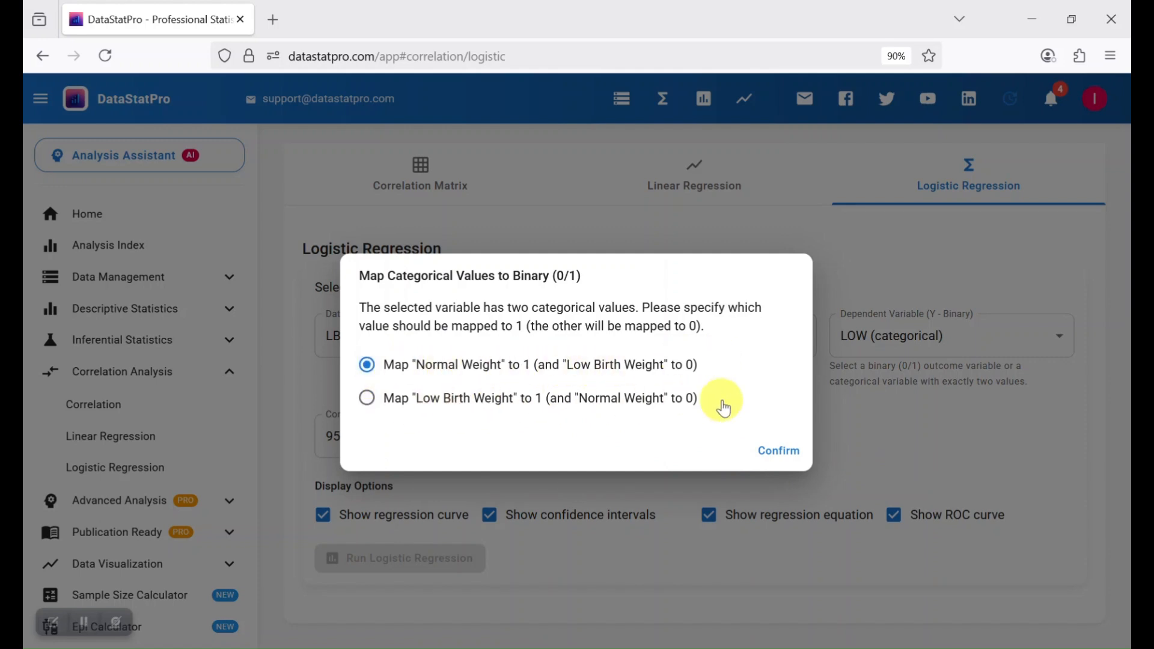
left_click(377, 421)
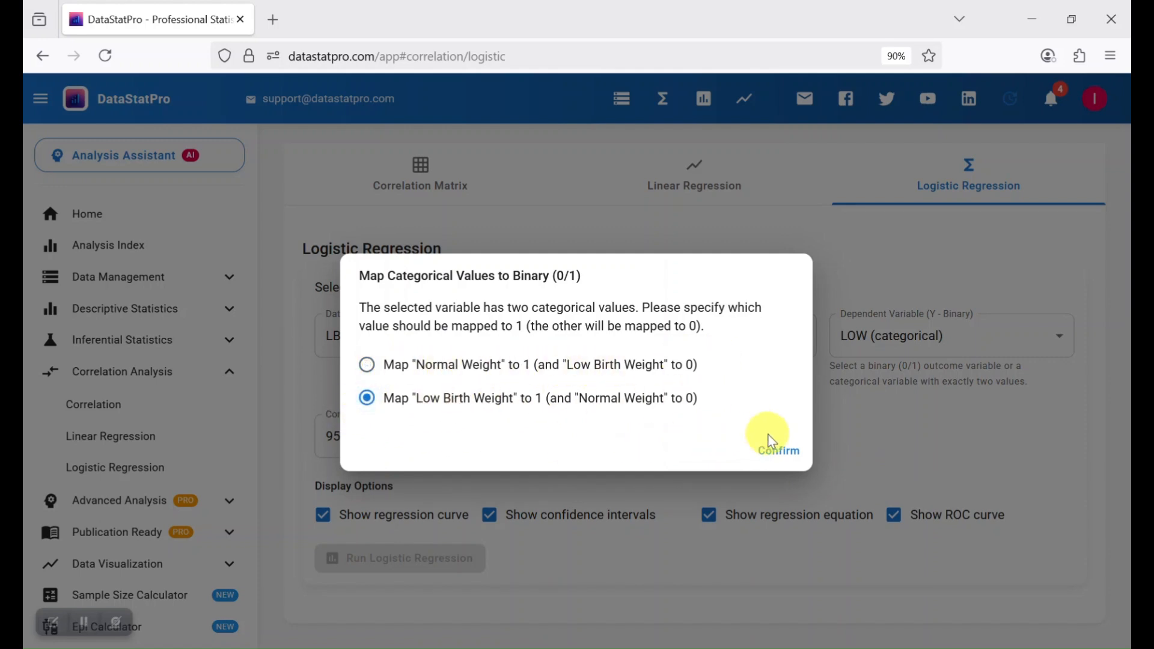
left_click(781, 451)
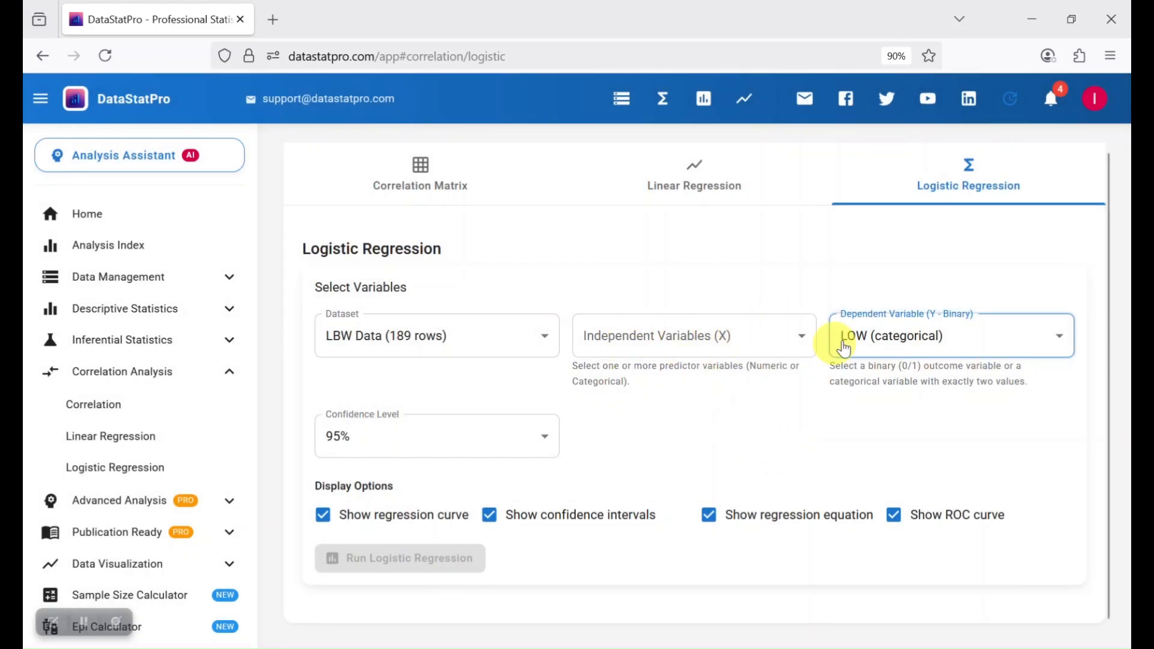
Choose AGE, LWT, RACE, SMOKE, HT, UI and FTV as the independent variables
left_click(783, 353)
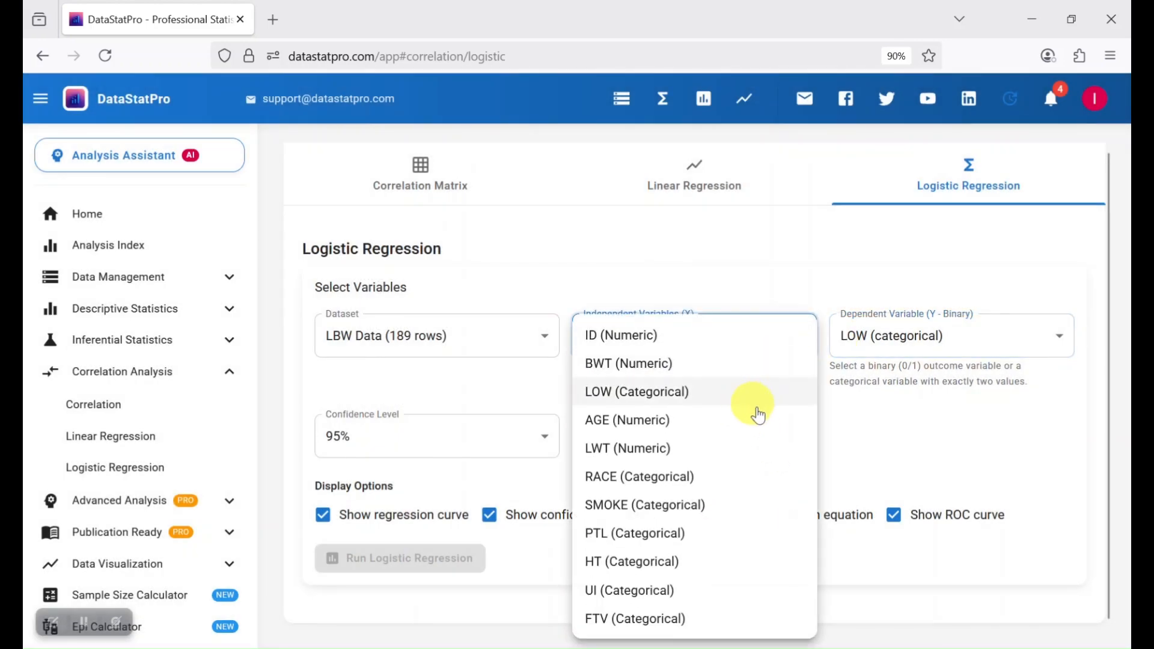
left_click(638, 428)
left_click(632, 452)
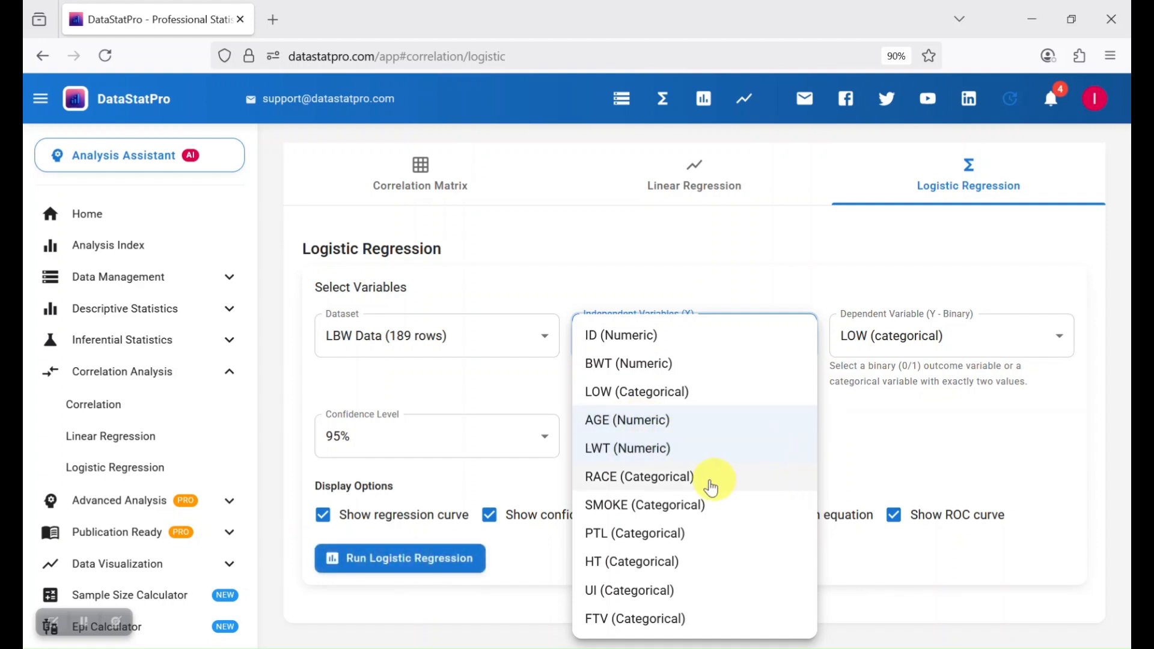
left_click(650, 484)
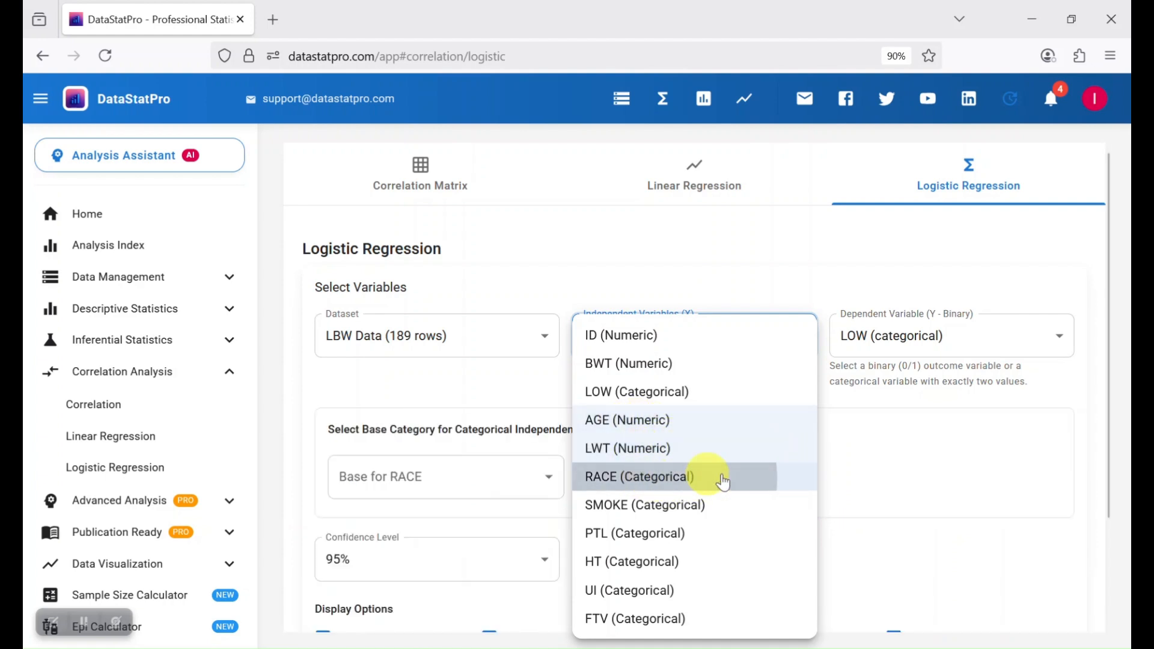
left_click(659, 518)
left_click(652, 563)
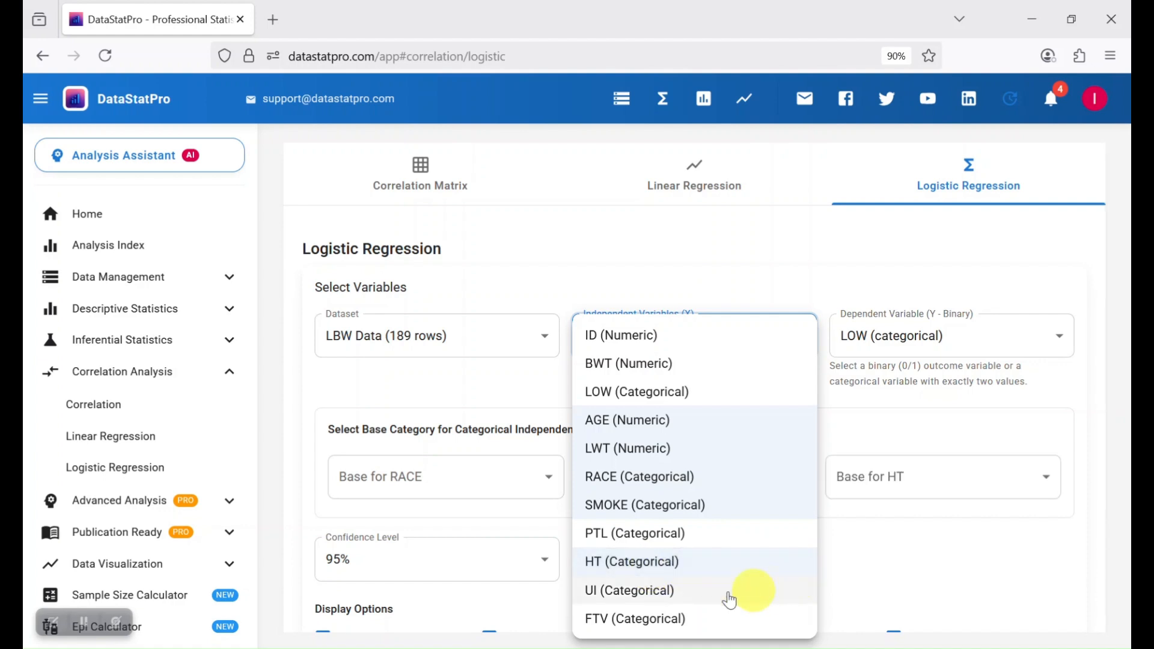
left_click(656, 598)
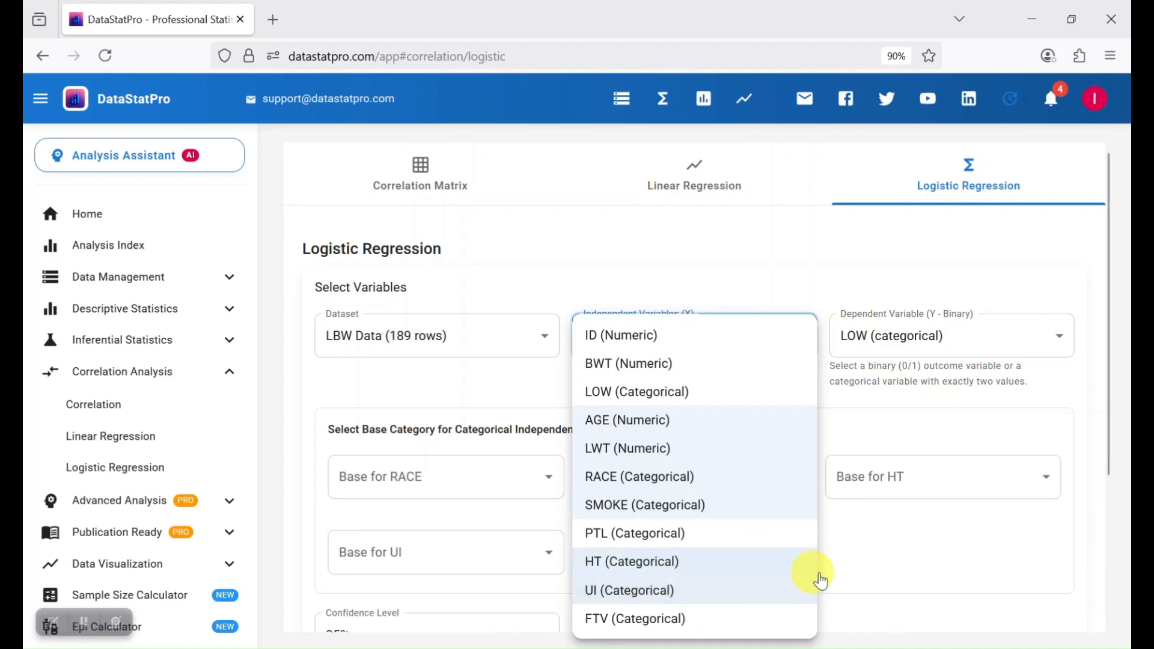
left_click(649, 625)
left_click(932, 565)
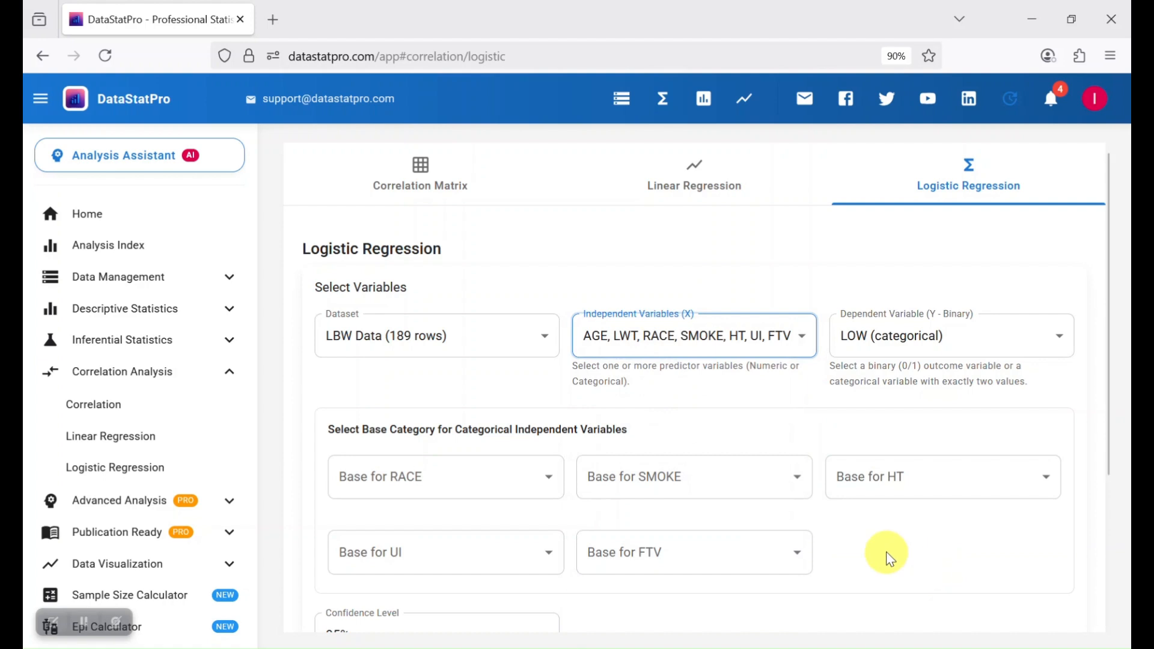
Set the base categories to Others for RACE, No for SMOKE, HT and UI, and No visit for FTV
scroll(890, 558, "down", 2)
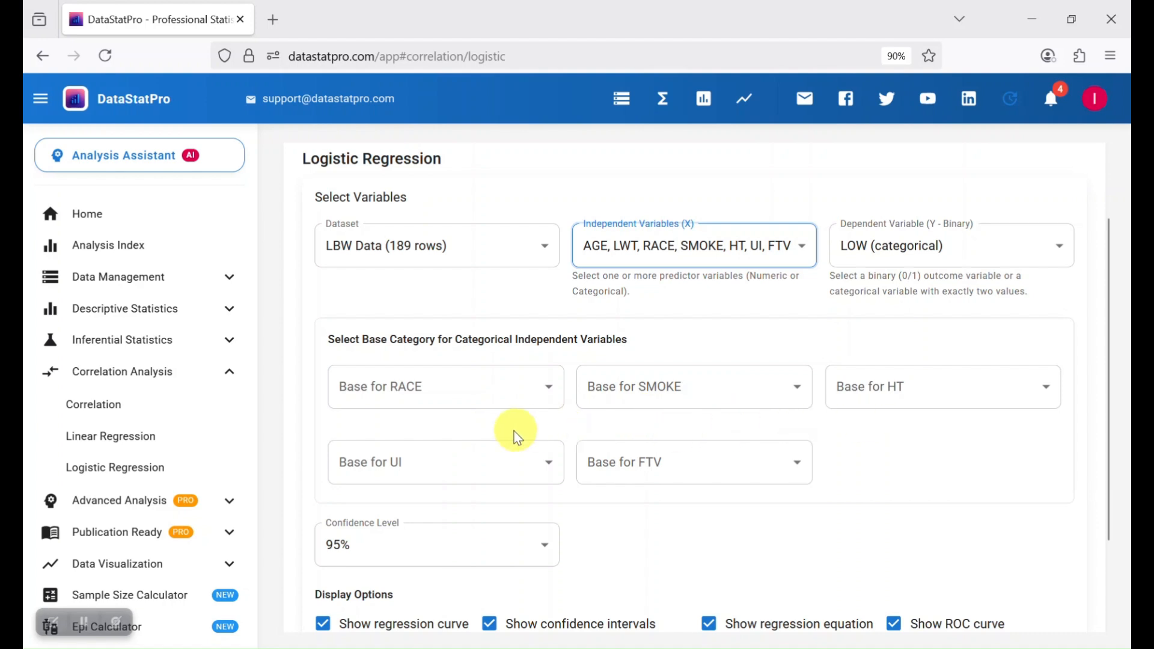
left_click(539, 395)
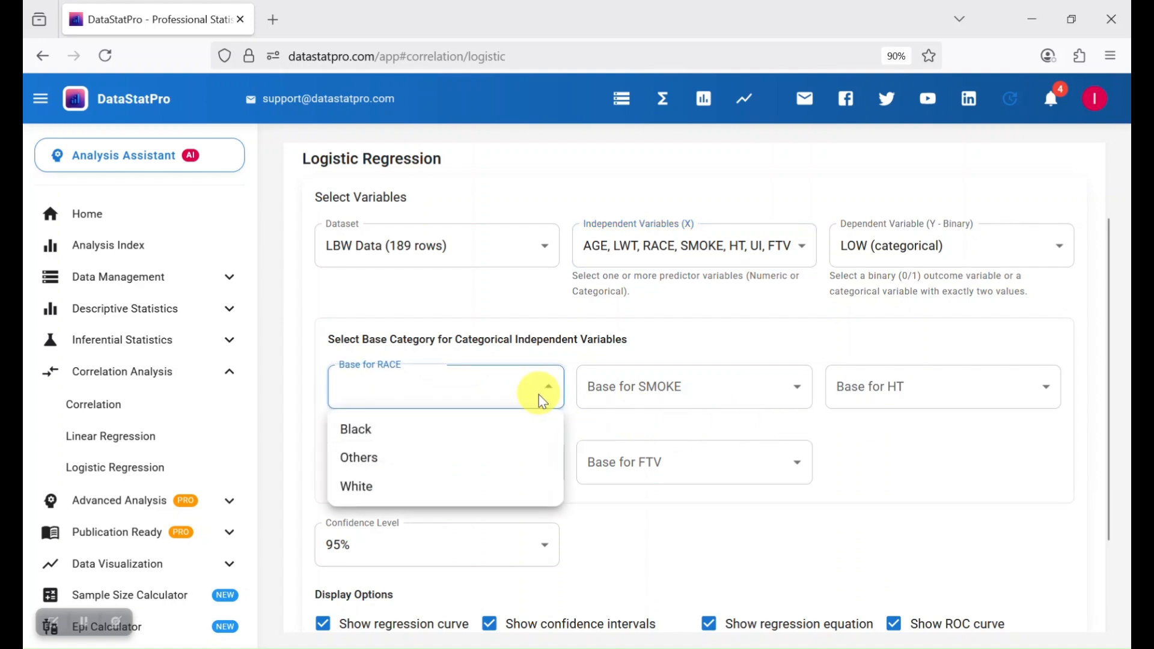
left_click(405, 468)
left_click(731, 389)
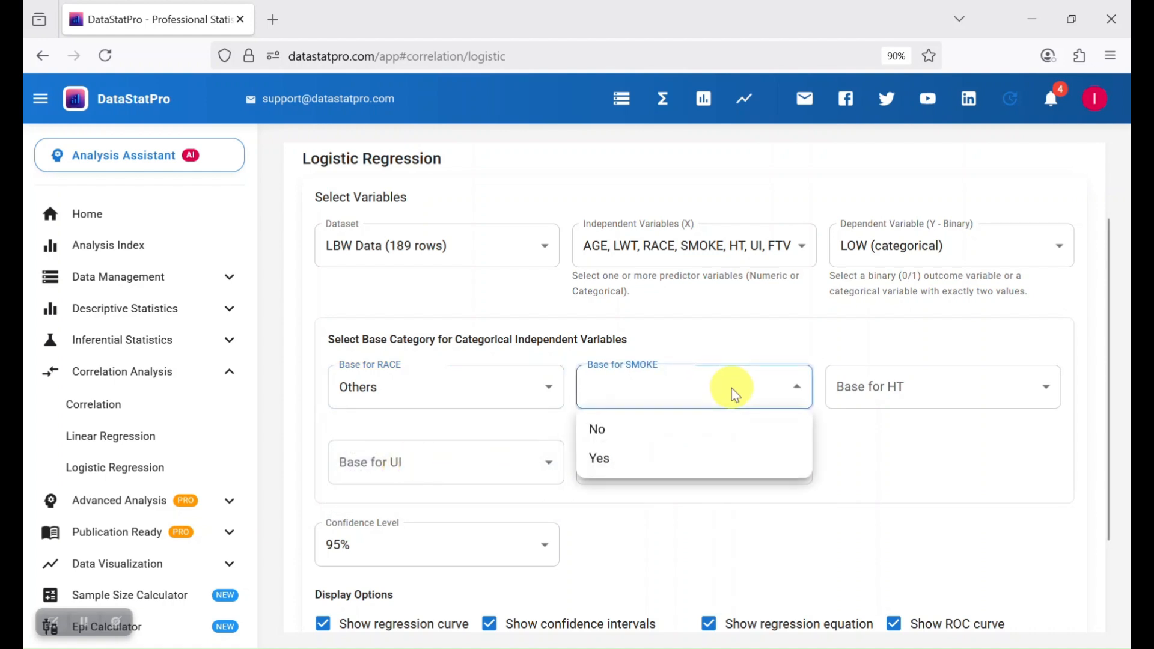
left_click(687, 441)
left_click(966, 394)
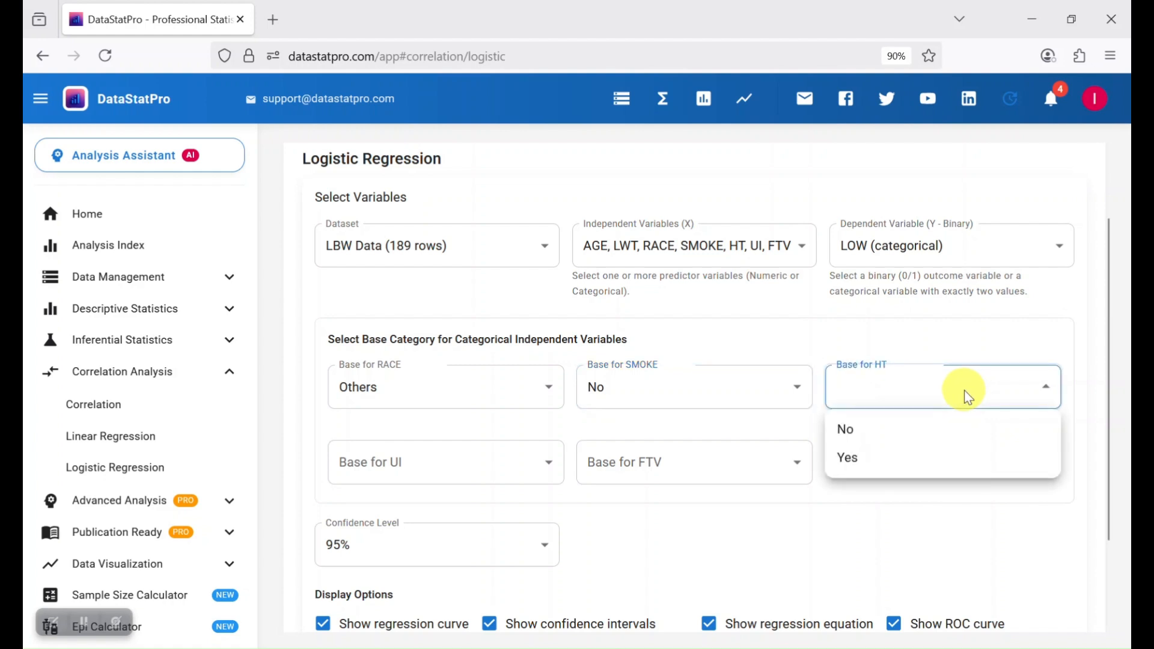
left_click(905, 432)
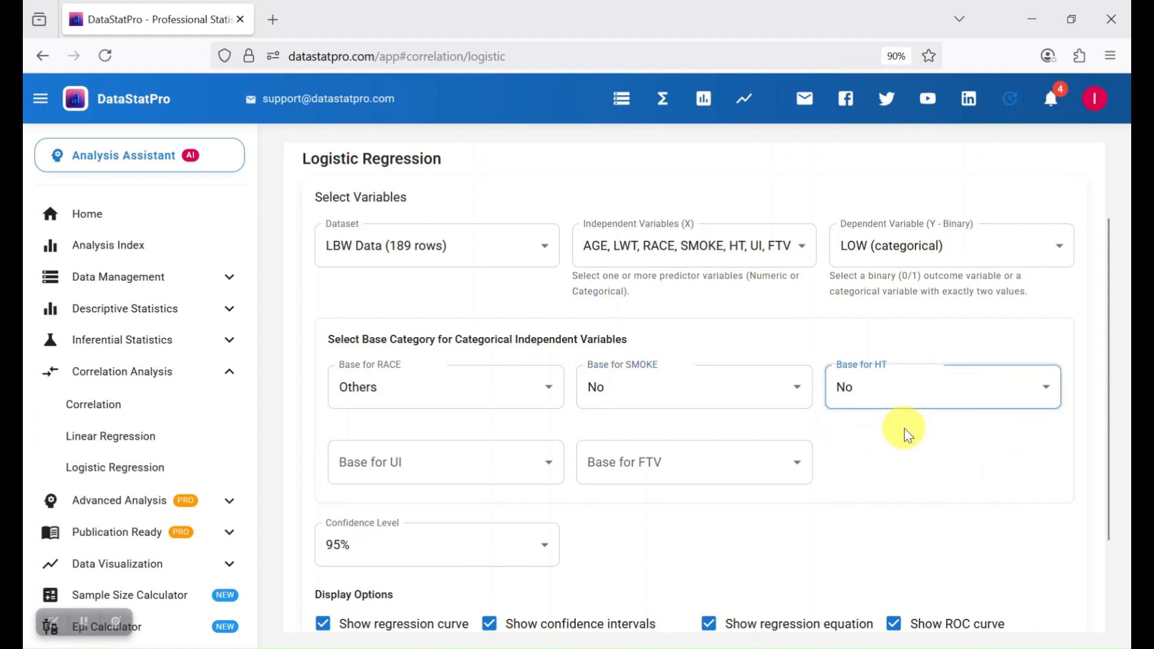
left_click(483, 486)
left_click(443, 508)
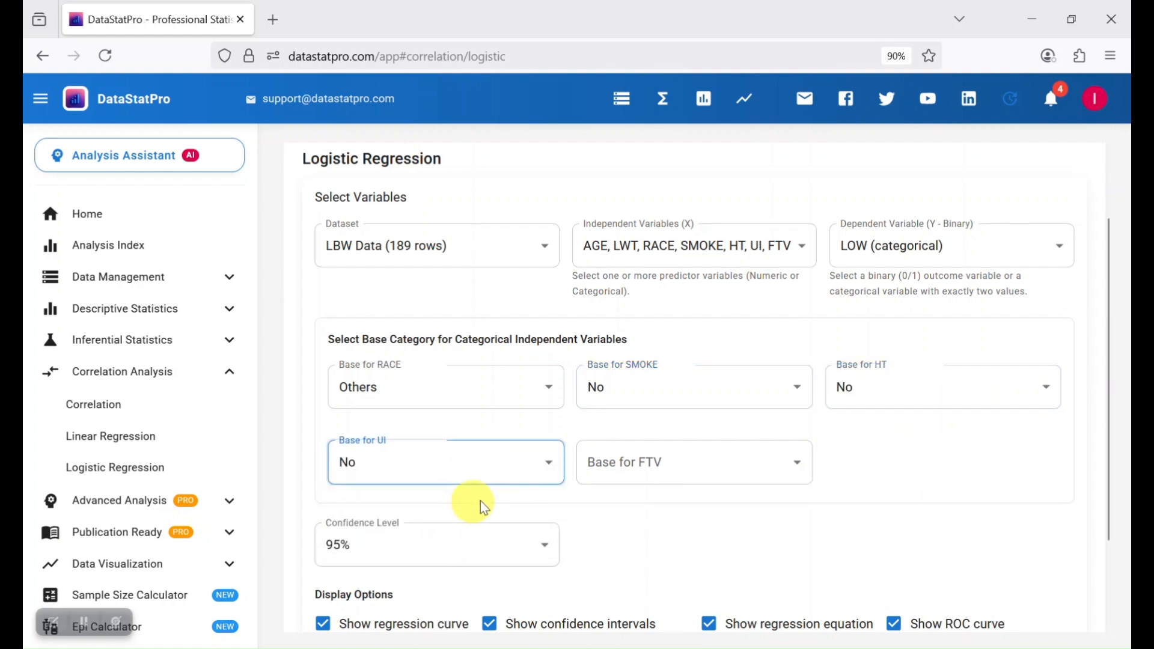
left_click(724, 470)
left_click(659, 564)
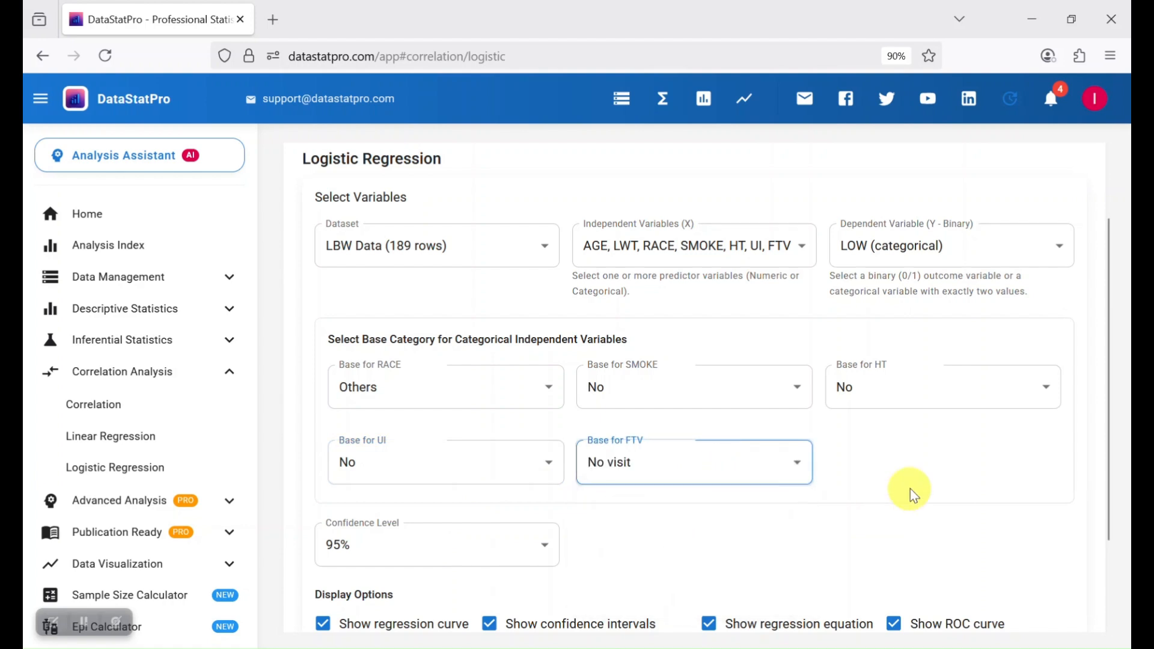
Run the logistic regression and review the model overview, performance and additional statistics in the summary
scroll(910, 489, "down", 2)
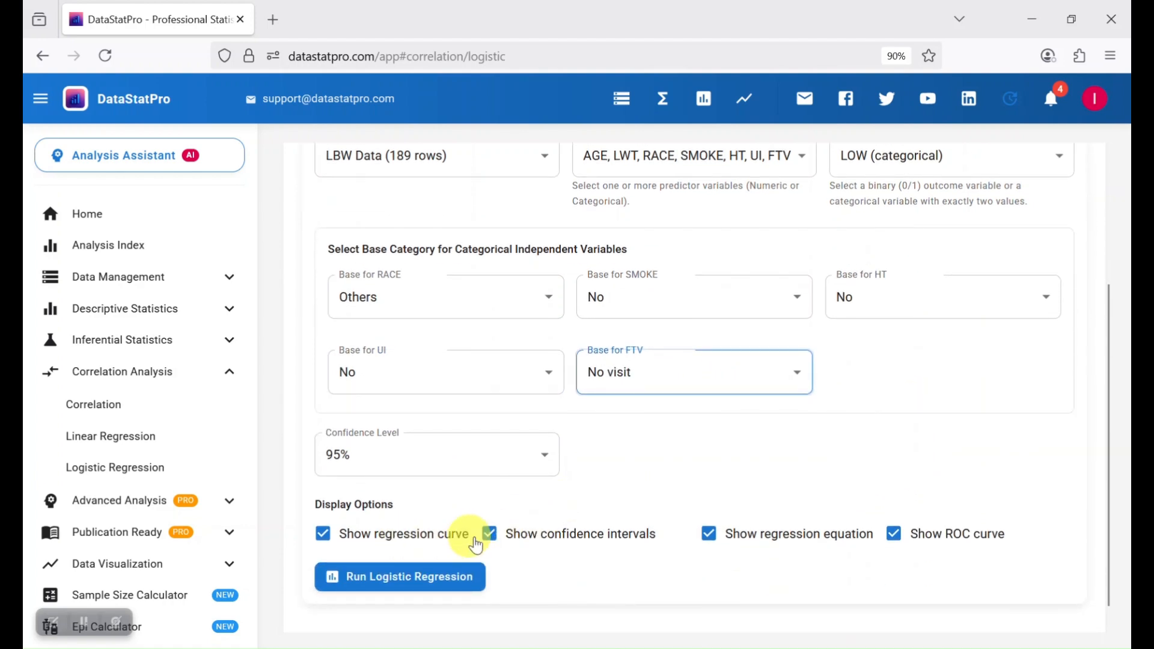
left_click(431, 588)
scroll(810, 409, "down", 4)
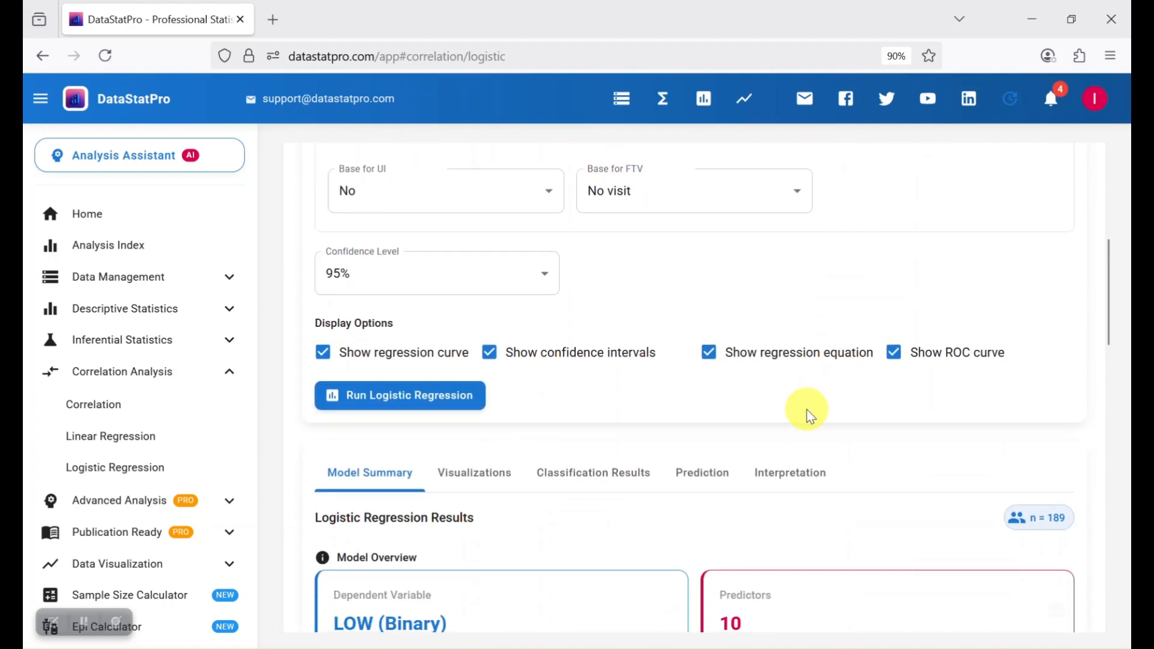
scroll(807, 409, "down", 3)
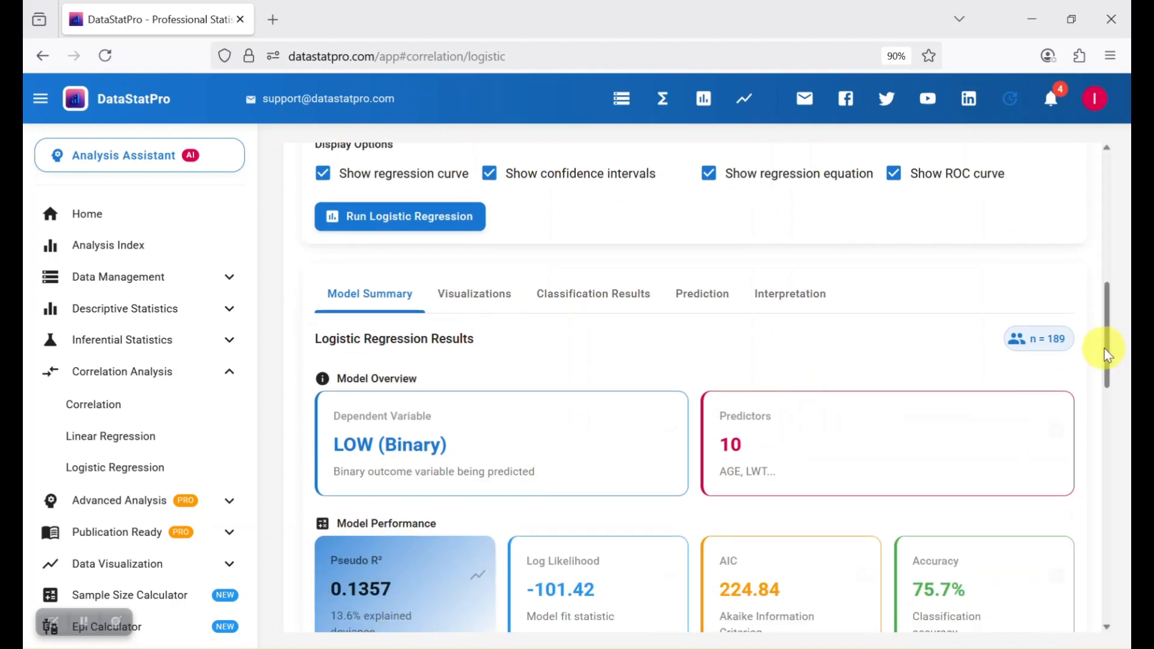
left_click_drag(1107, 355, 1103, 366)
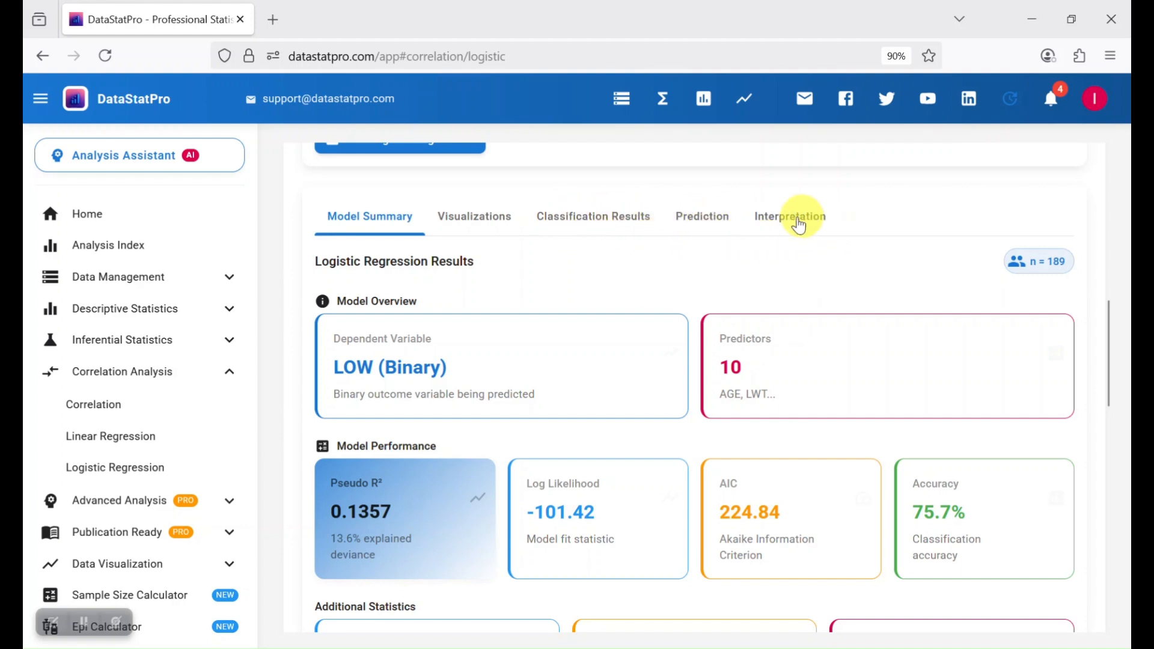
scroll(749, 290, "down", 2)
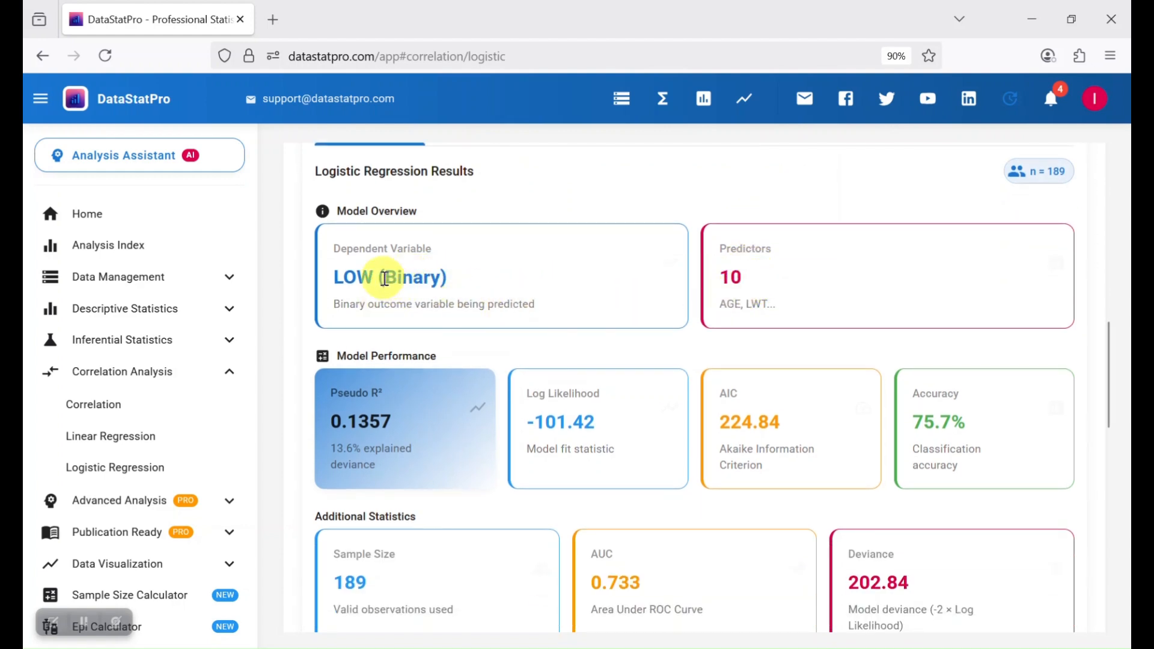
scroll(394, 295, "down", 2)
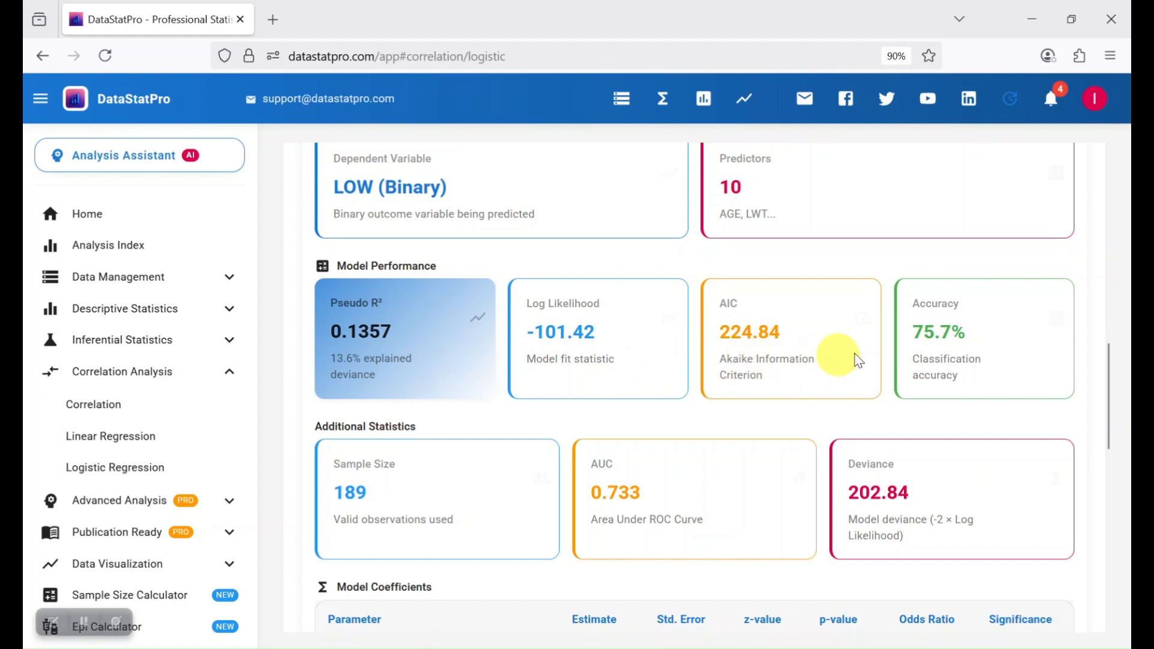
Examine the model coefficients table, including odds ratios and significance codes, and the logistic regression equation below it
scroll(780, 385, "down", 2)
scroll(780, 385, "down", 2)
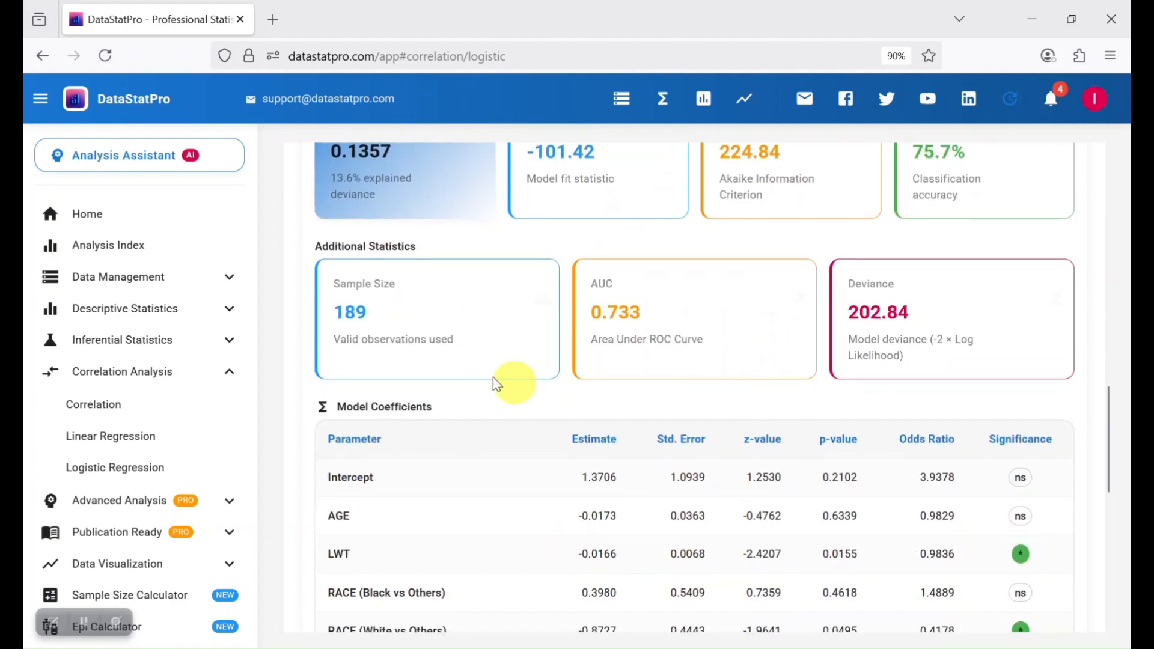
scroll(414, 355, "down", 2)
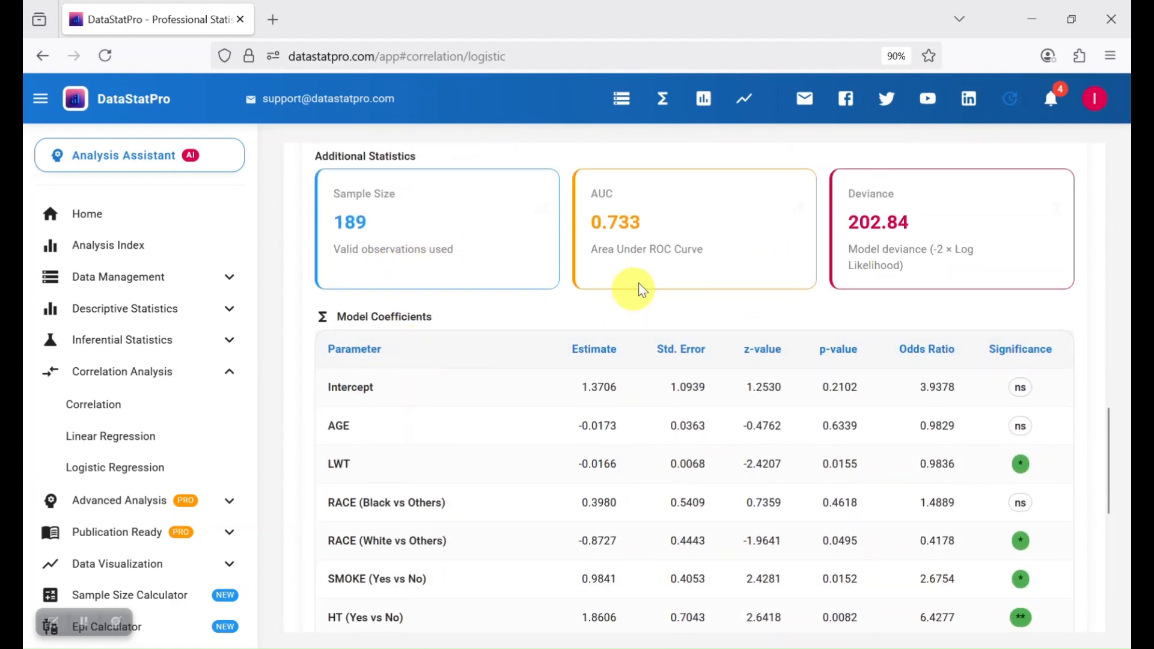
scroll(892, 266, "down", 2)
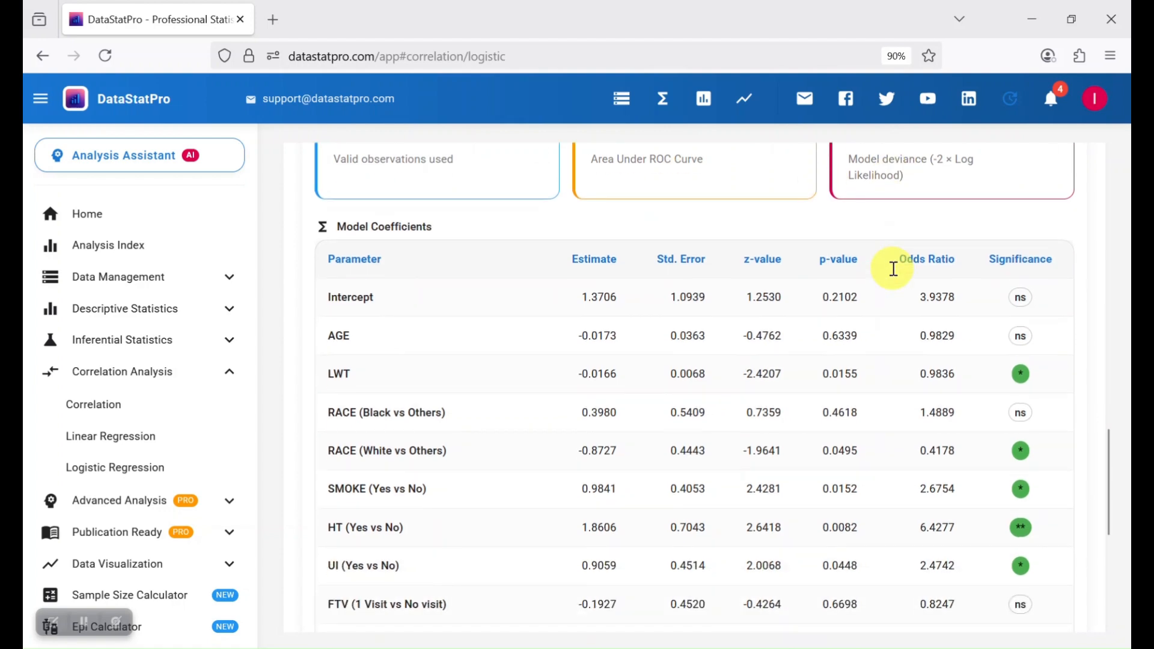
scroll(892, 266, "down", 2)
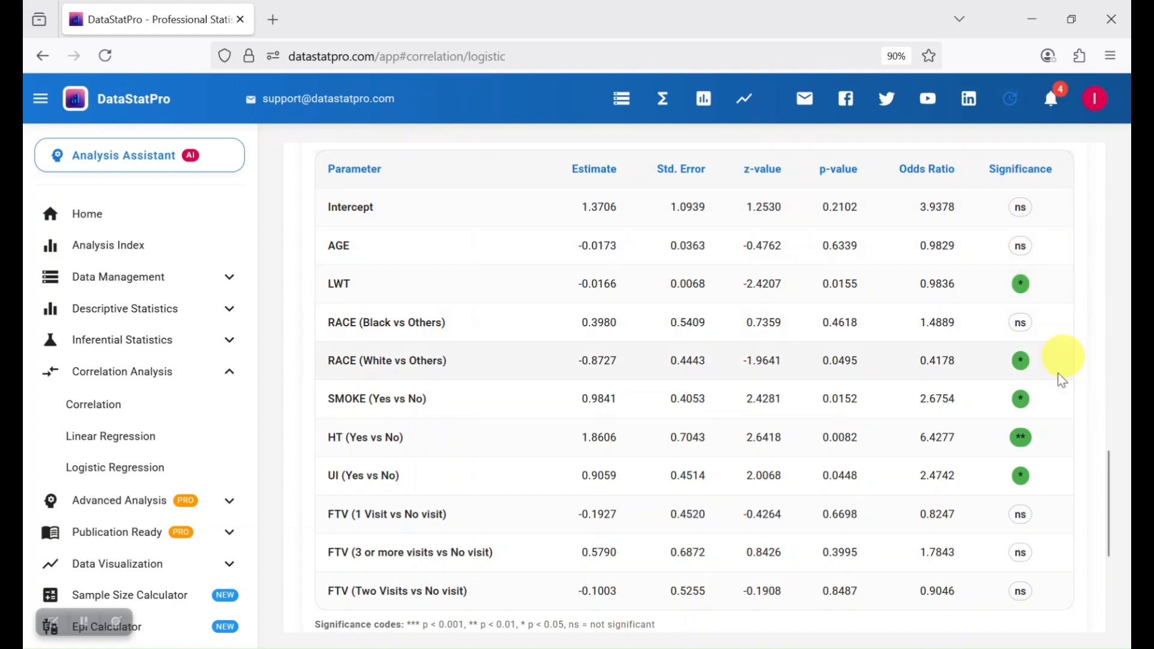
scroll(1045, 375, "down", 3)
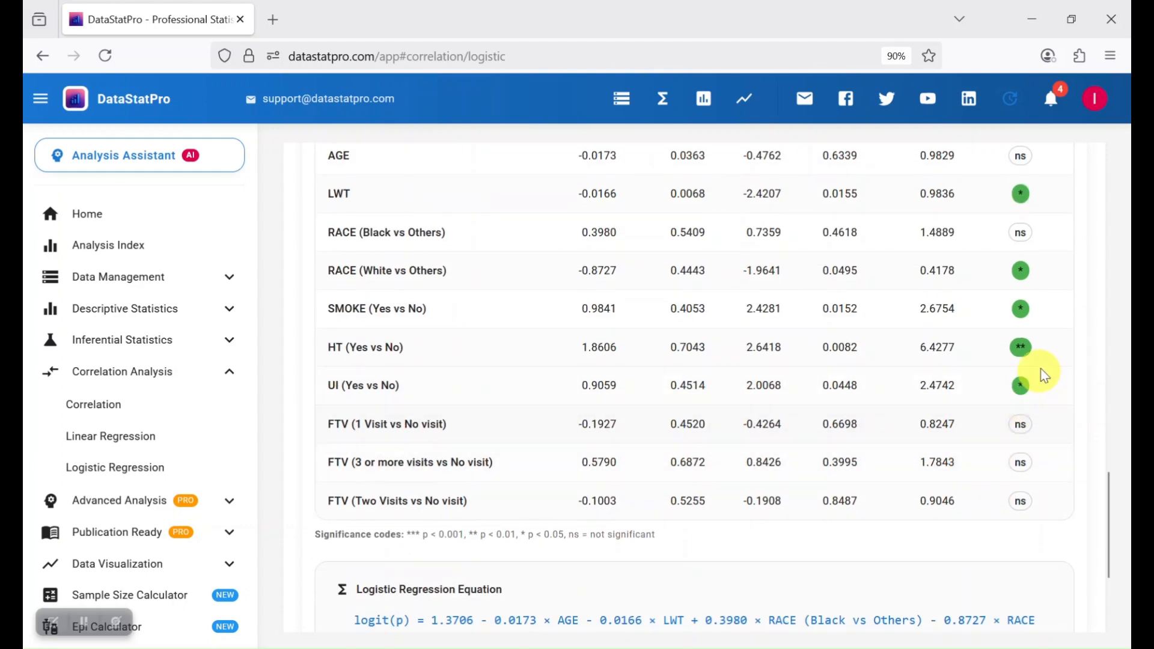
scroll(874, 405, "down", 5)
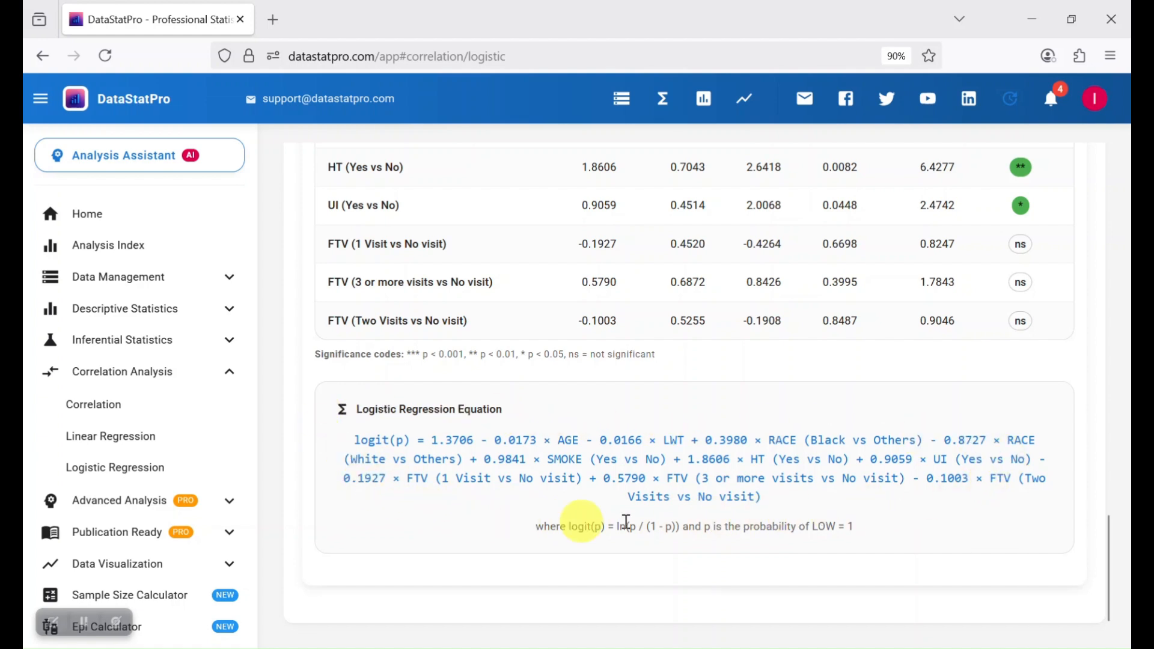
Open the regression visualizations and examine the probability curve, ROC curve and predicted probabilities charts
scroll(726, 496, "up", 2)
scroll(726, 494, "up", 10)
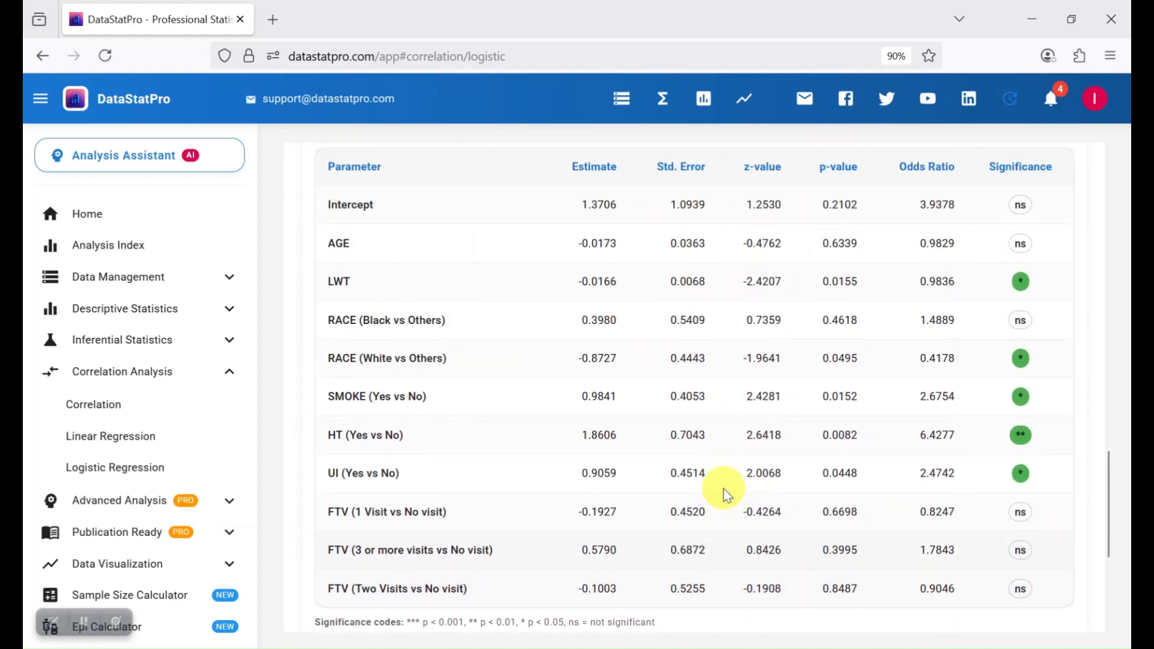
scroll(723, 462, "up", 5)
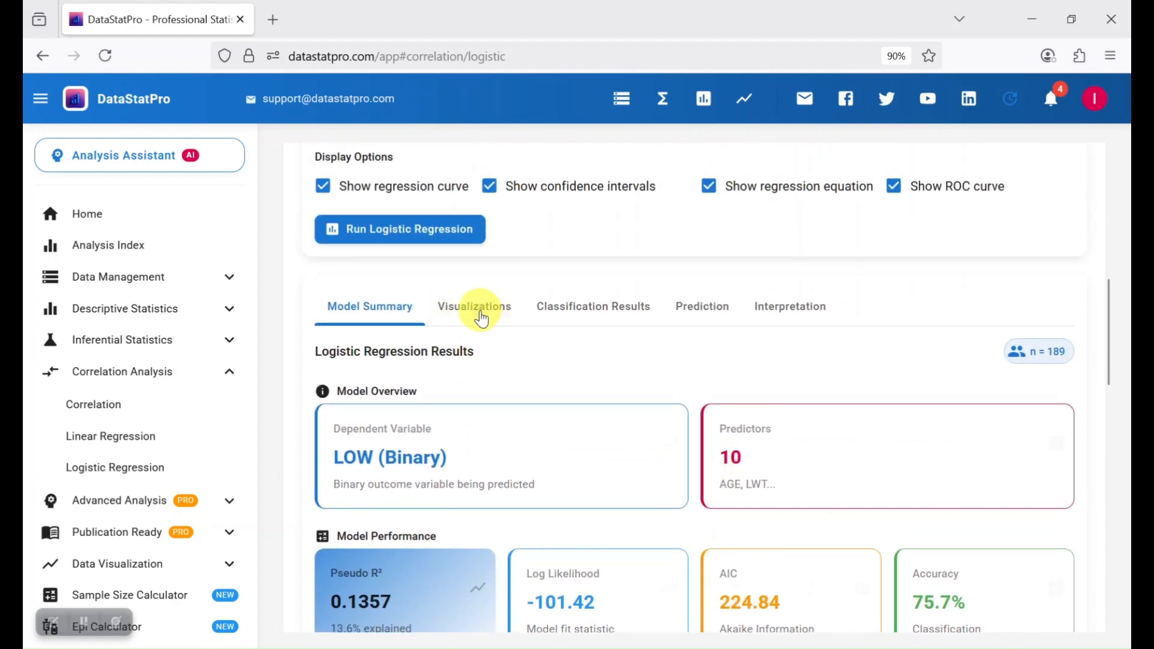
left_click(482, 319)
scroll(780, 354, "down", 2)
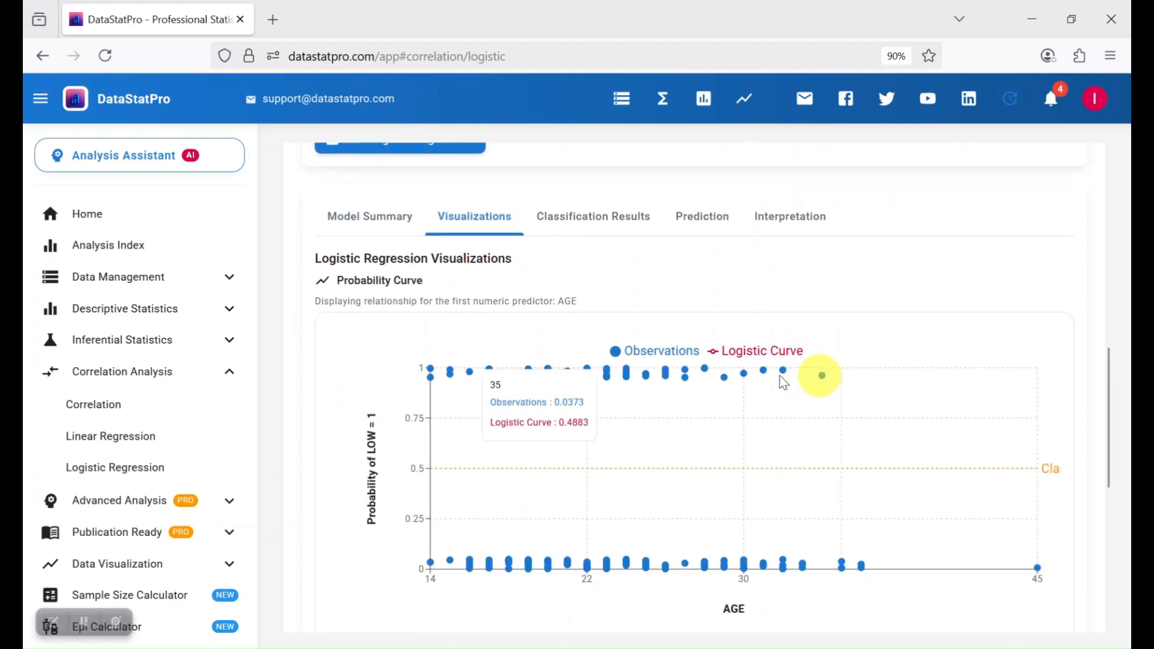
scroll(761, 499, "down", 6)
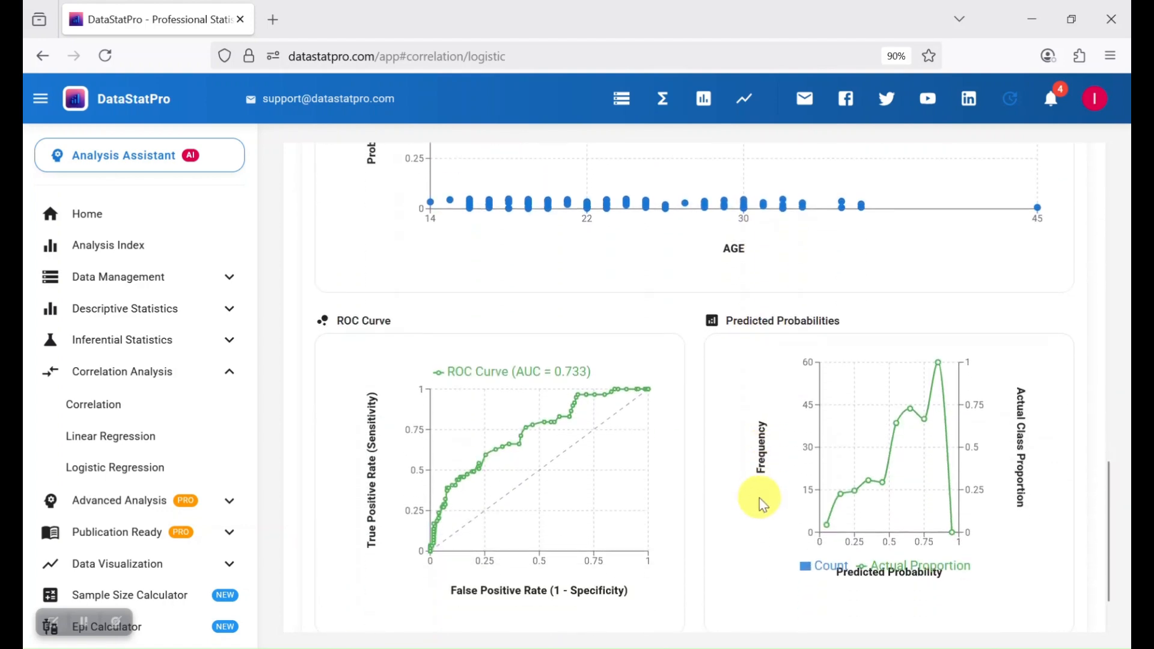
scroll(796, 365, "down", 1)
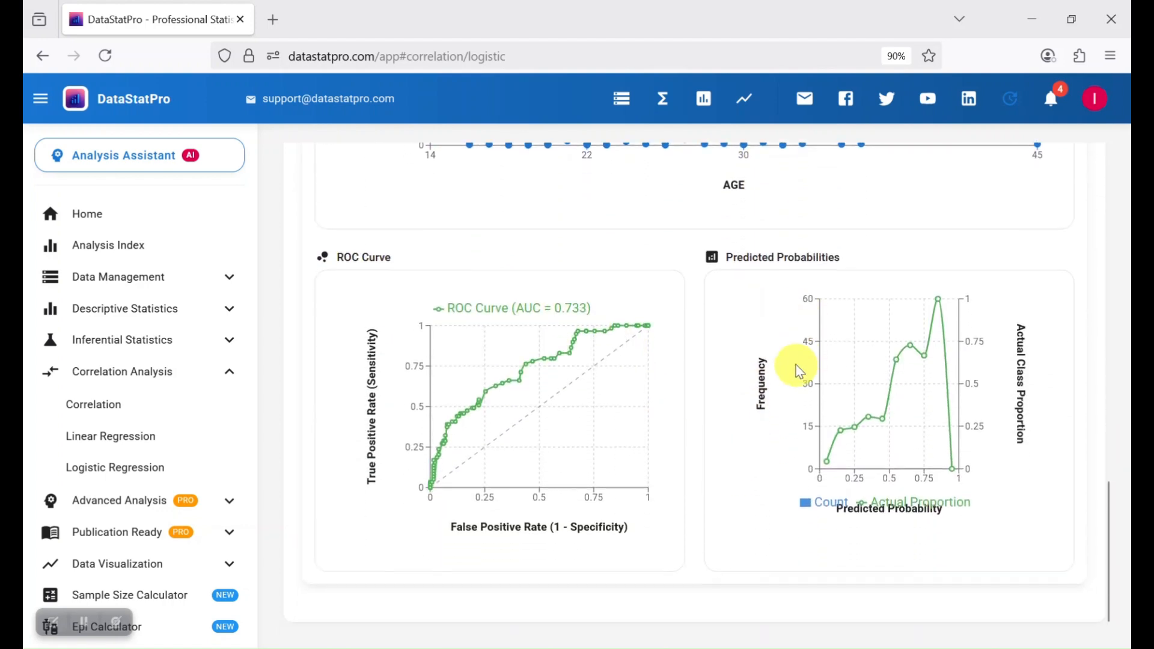
Open the classification results and review the performance metrics, confusion matrix and detailed metrics
scroll(739, 361, "up", 4)
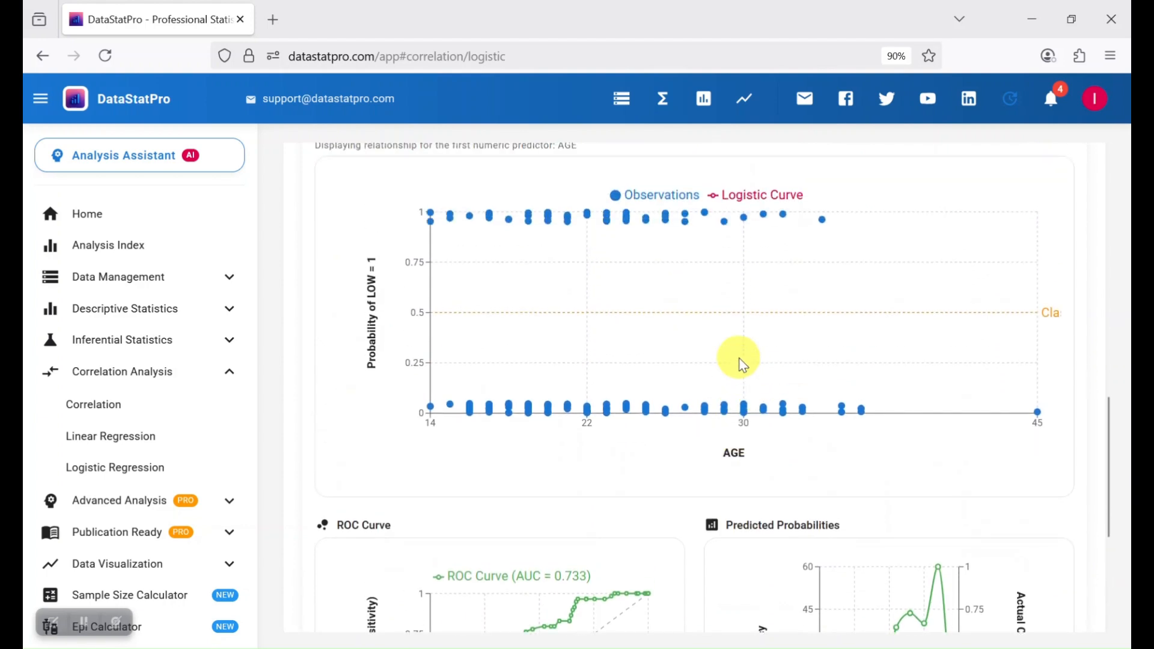
scroll(739, 360, "up", 3)
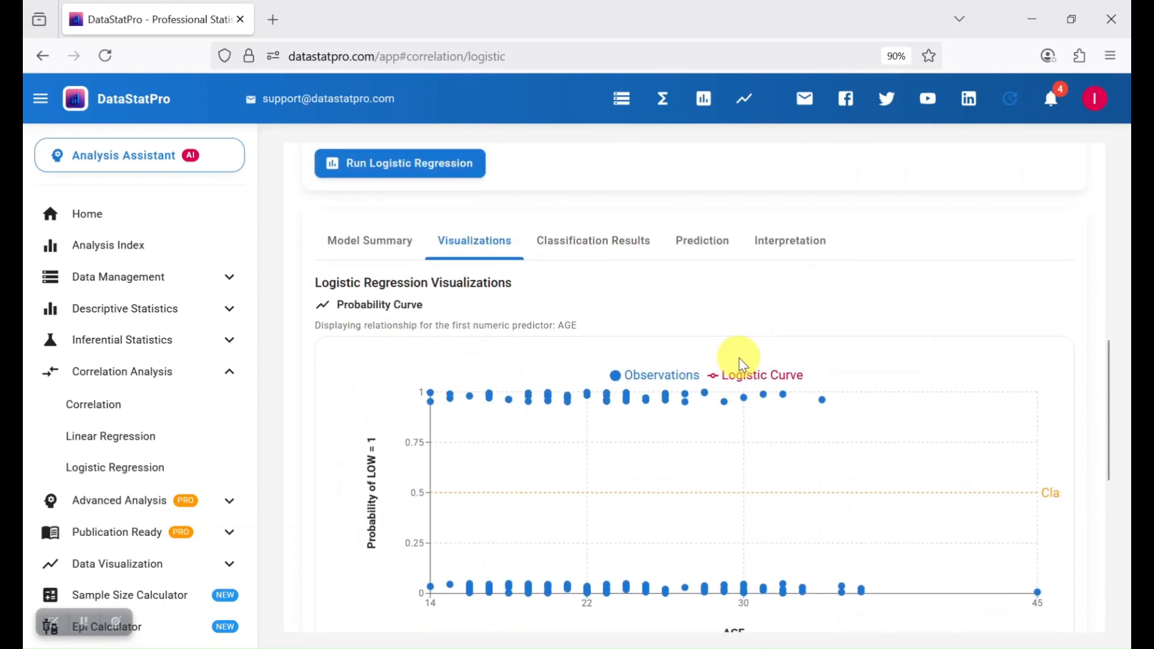
left_click(591, 255)
scroll(766, 279, "down", 2)
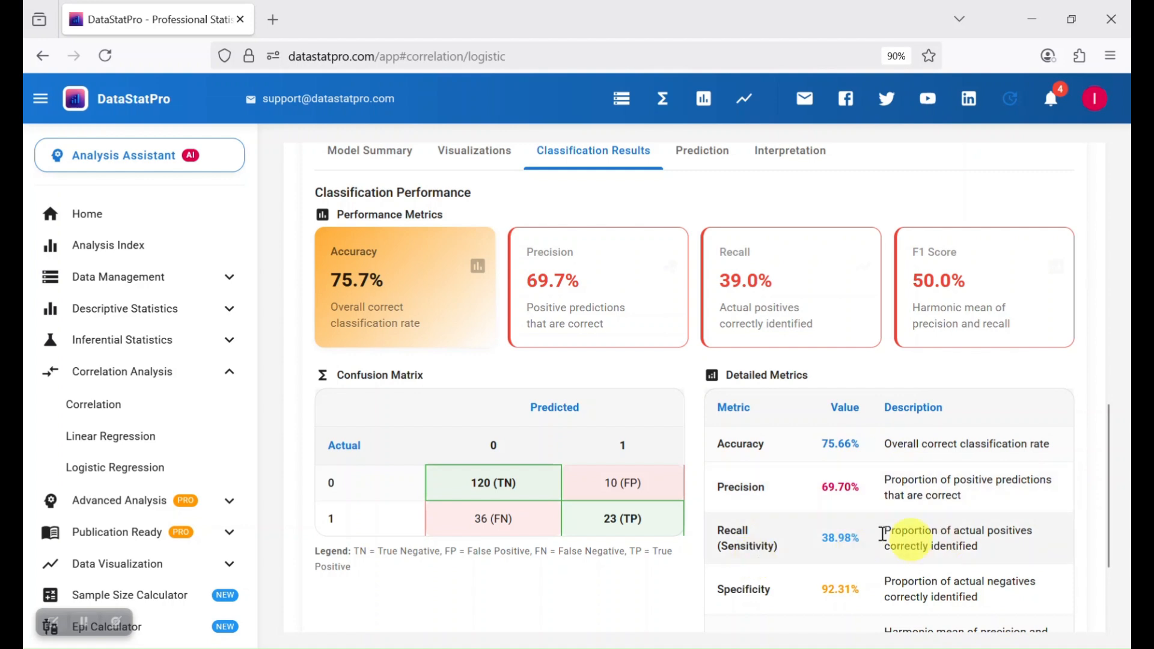
scroll(883, 535, "down", 2)
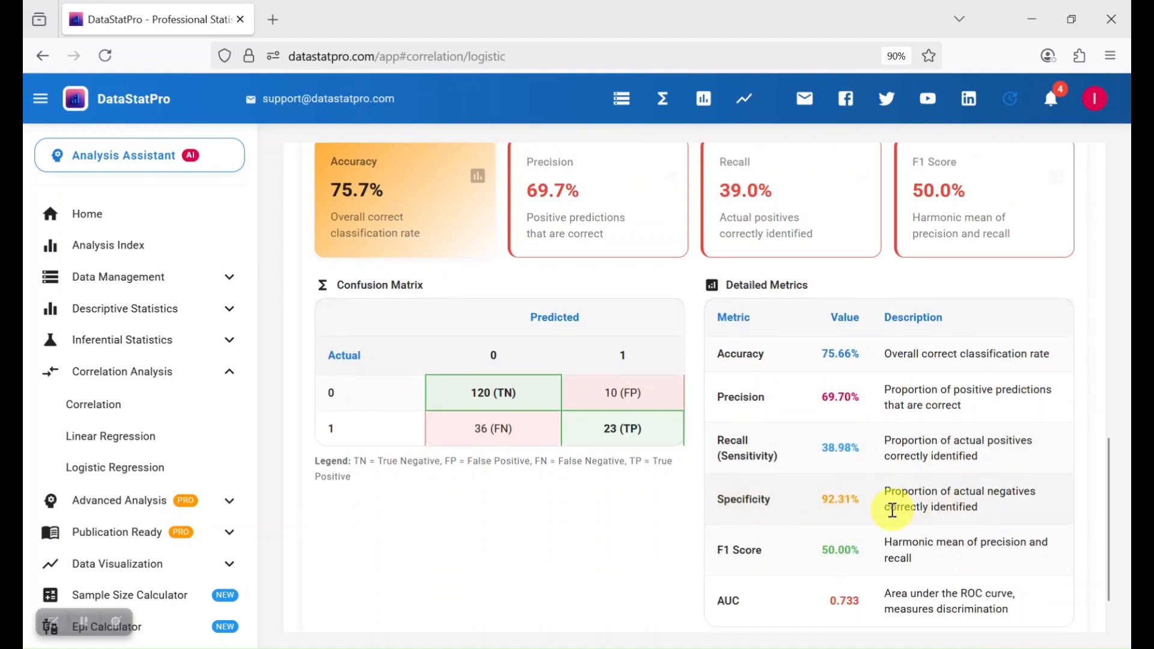
scroll(892, 511, "down", 1)
Open the prediction tool and set AGE to 35 and LWT to 150
scroll(824, 520, "up", 5)
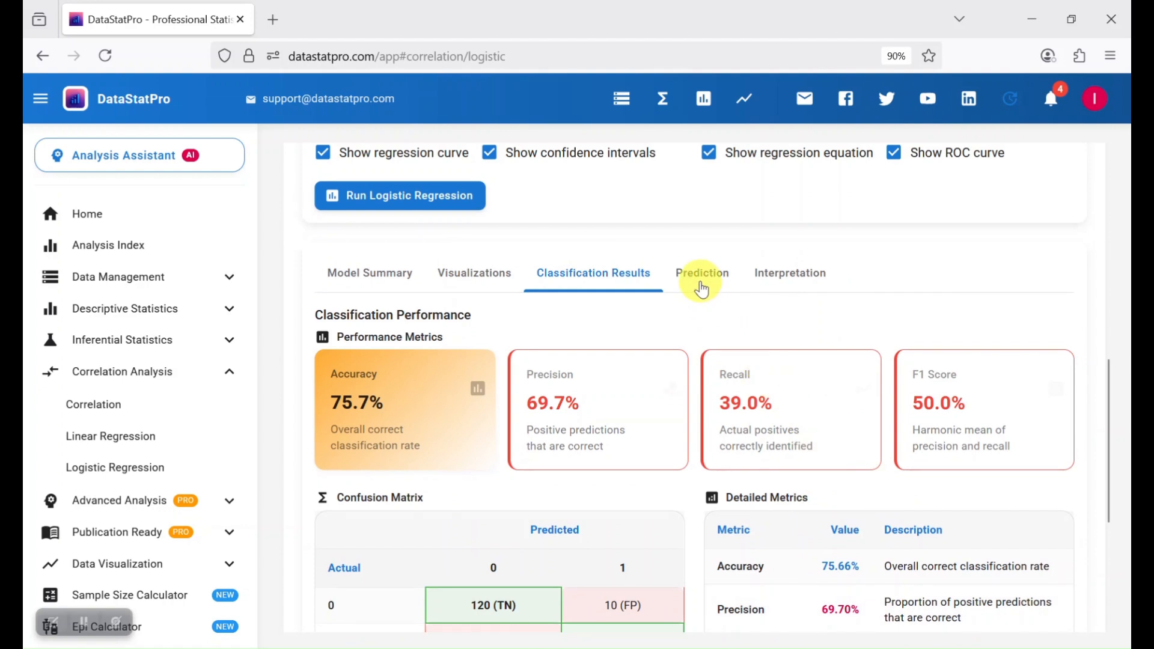
left_click(717, 284)
scroll(850, 309, "down", 1)
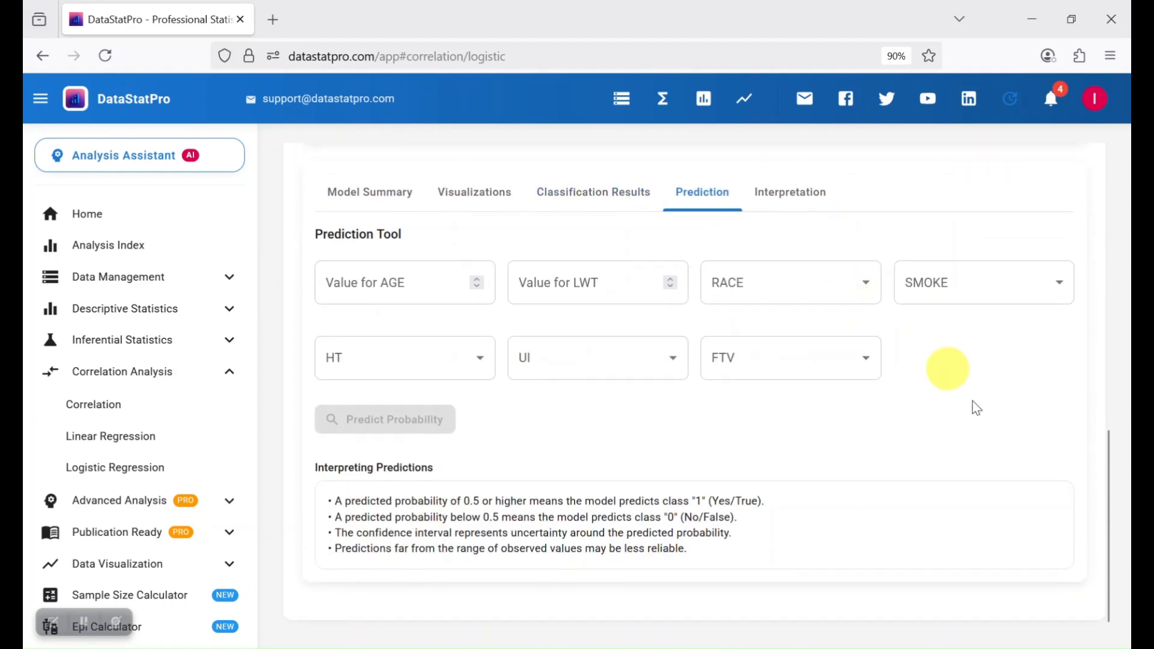
left_click(434, 291)
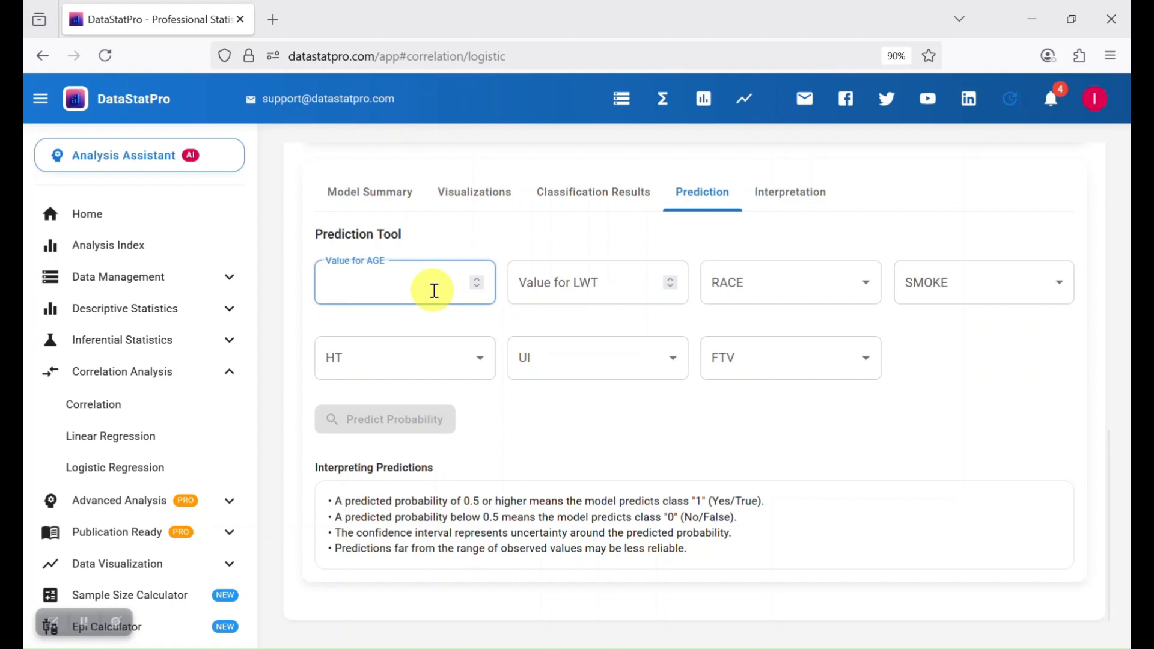
left_click(641, 286)
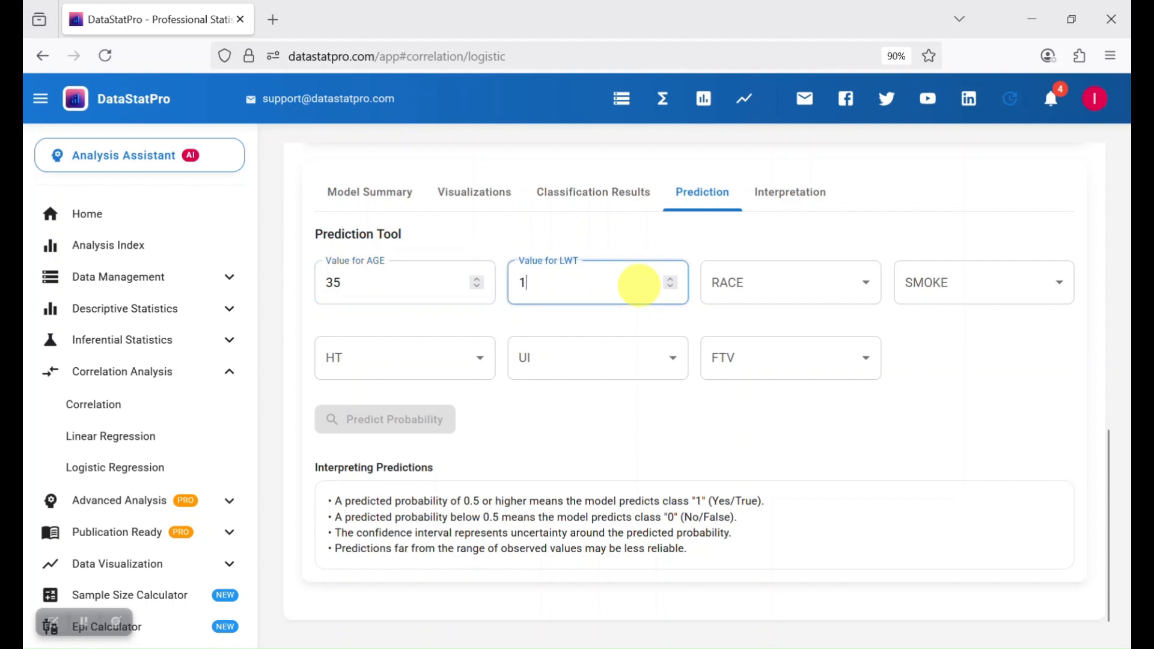
type("150")
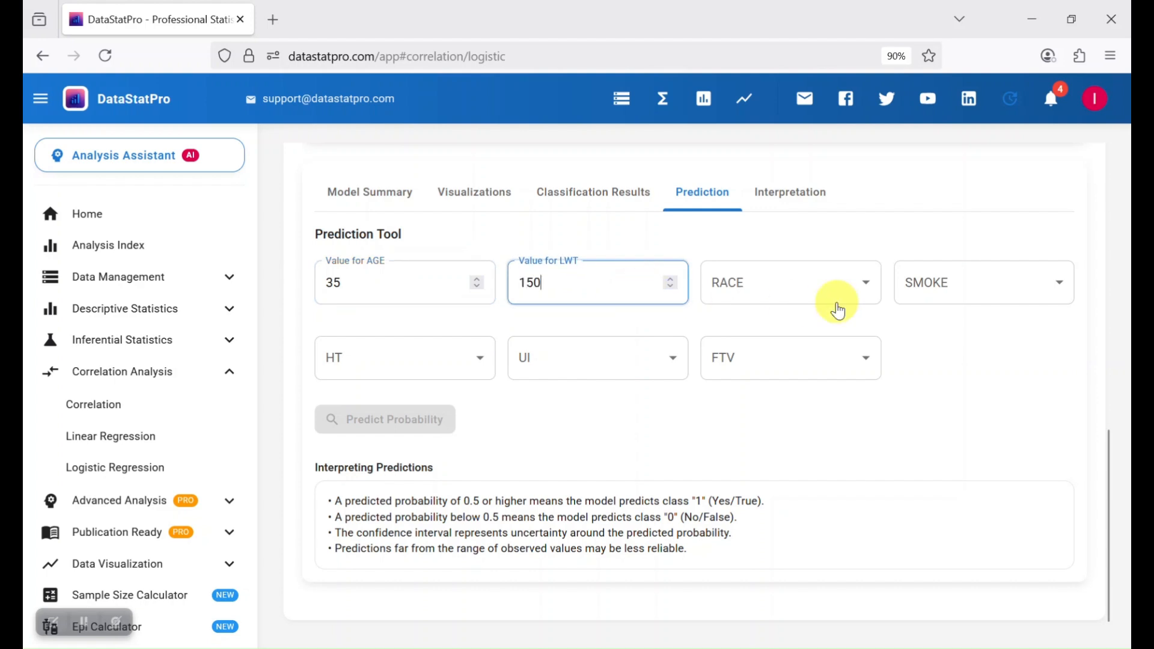
Set the categorical predictors to Black for RACE, Yes for SMOKE, HT and UI, and 1 Visit for FTV
left_click(800, 288)
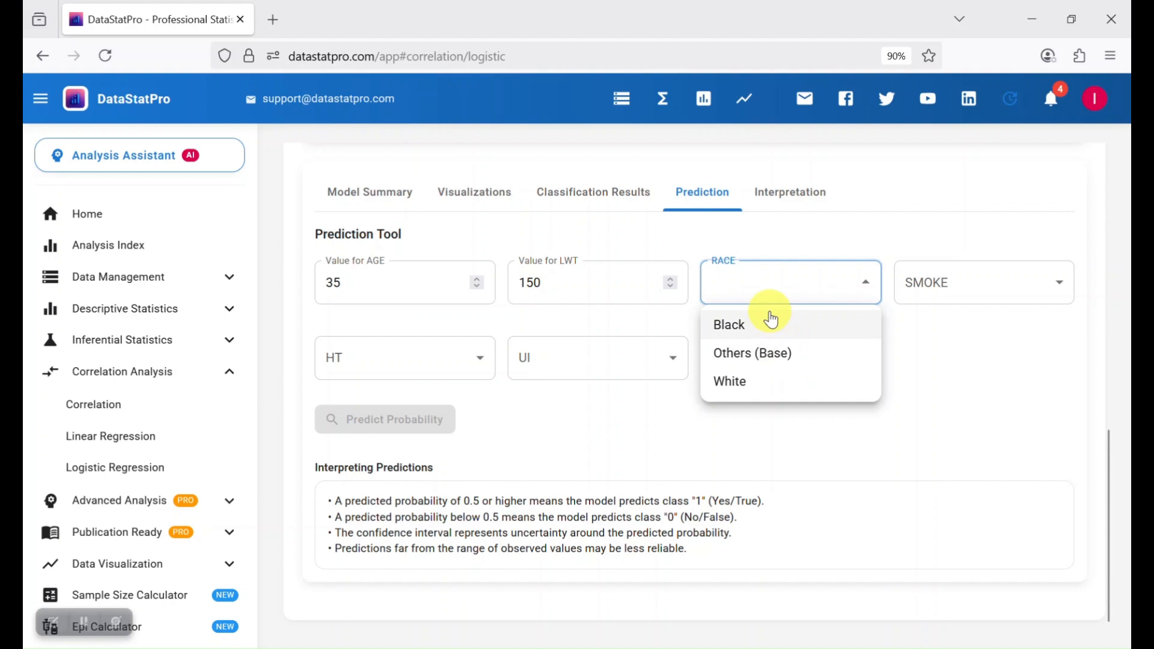
left_click(758, 328)
left_click(1038, 291)
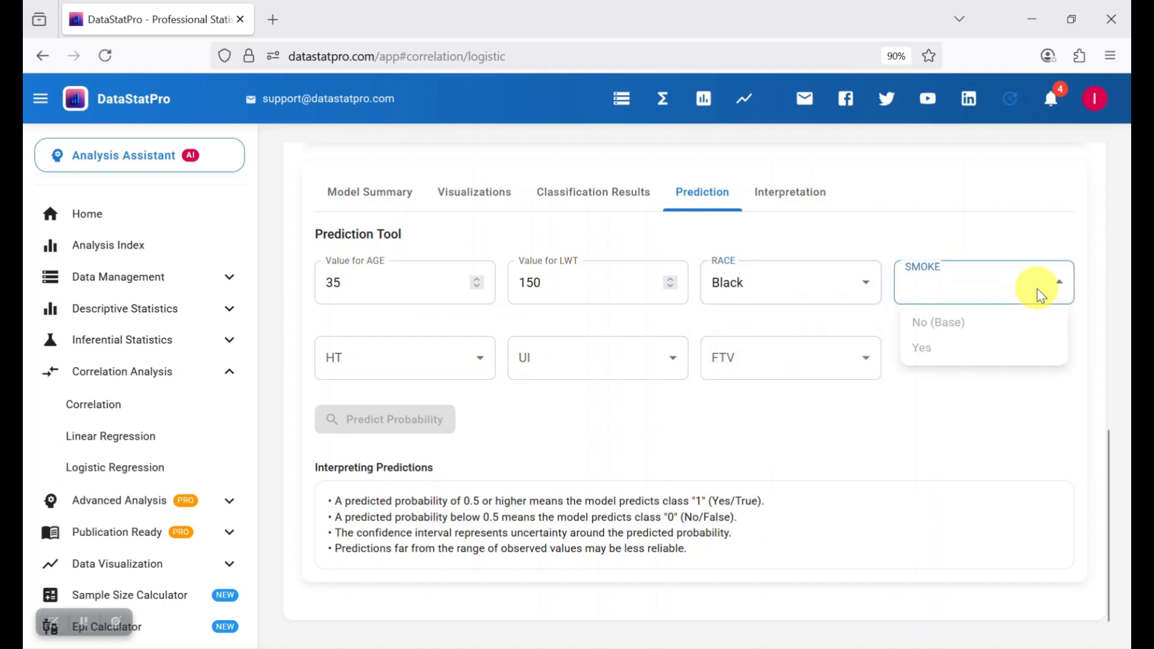
left_click(950, 361)
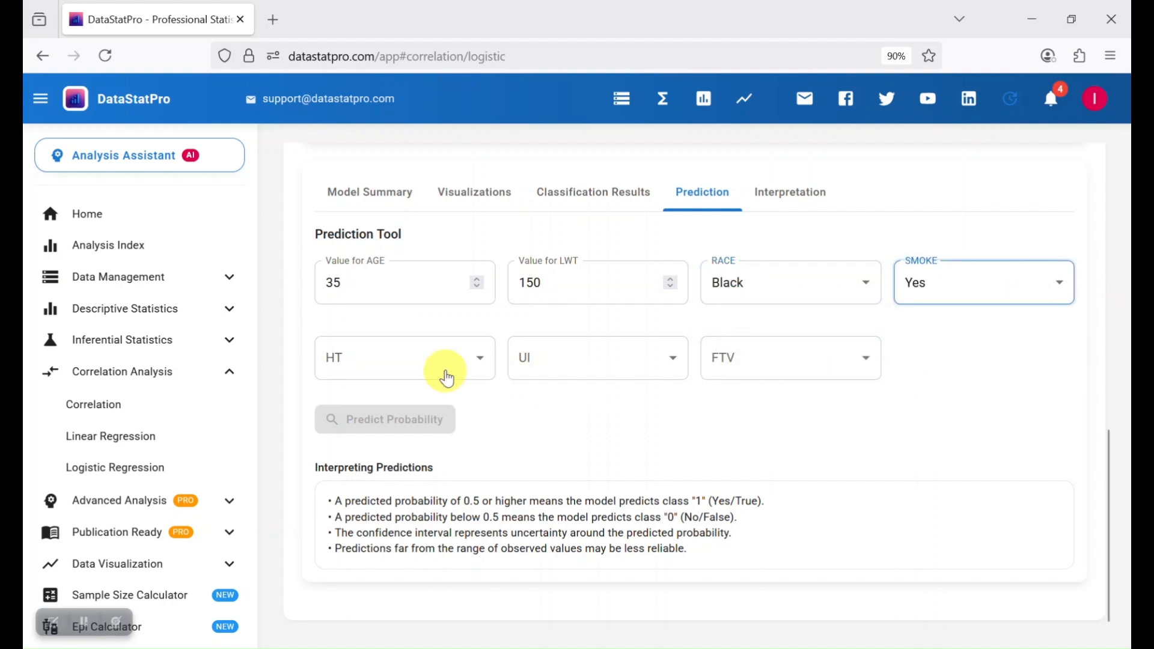
left_click(454, 371)
left_click(414, 431)
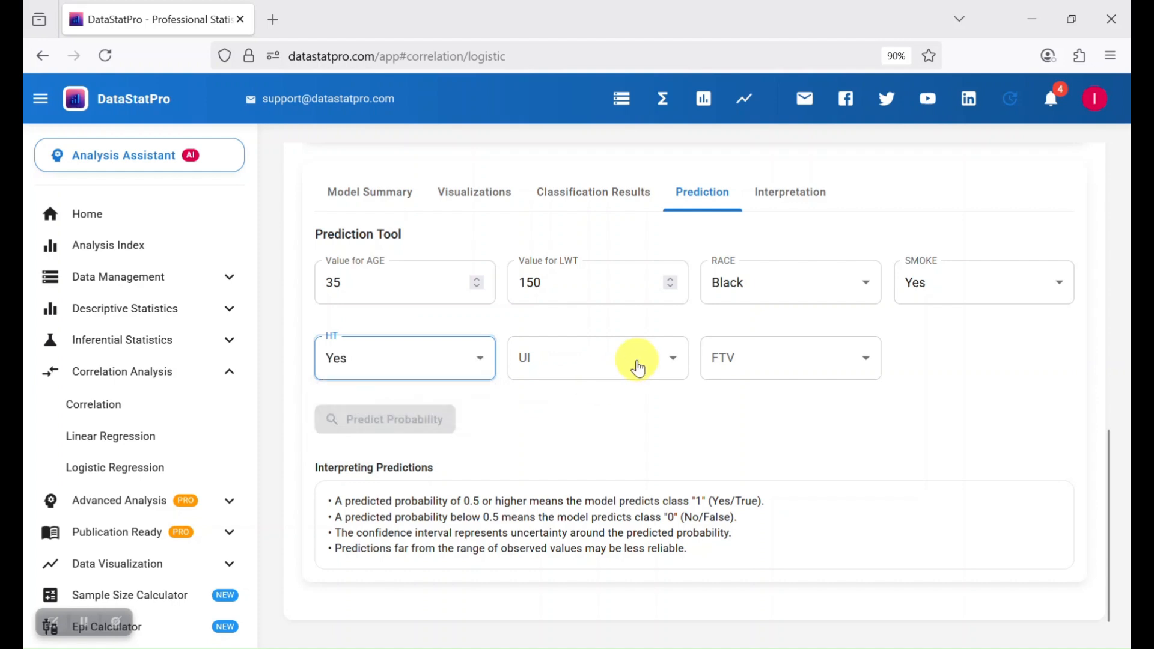
left_click(636, 363)
left_click(603, 438)
left_click(807, 360)
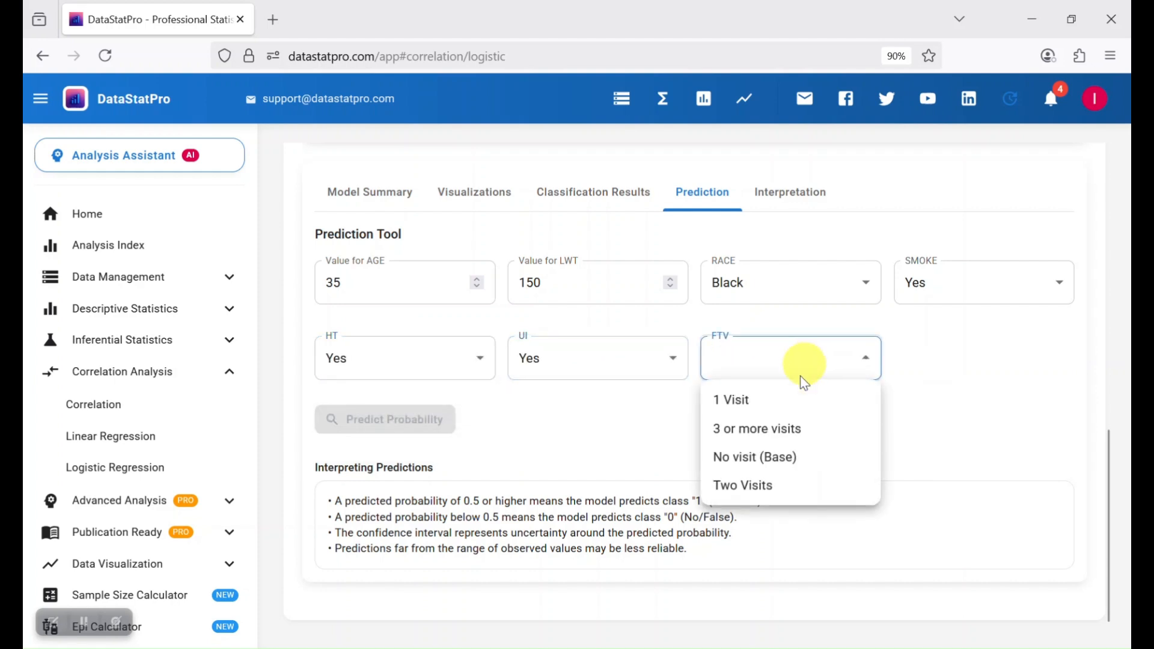
left_click(786, 412)
Predict the probability for the entered values and review the prediction result, highlighting the predicted probability
left_click(415, 428)
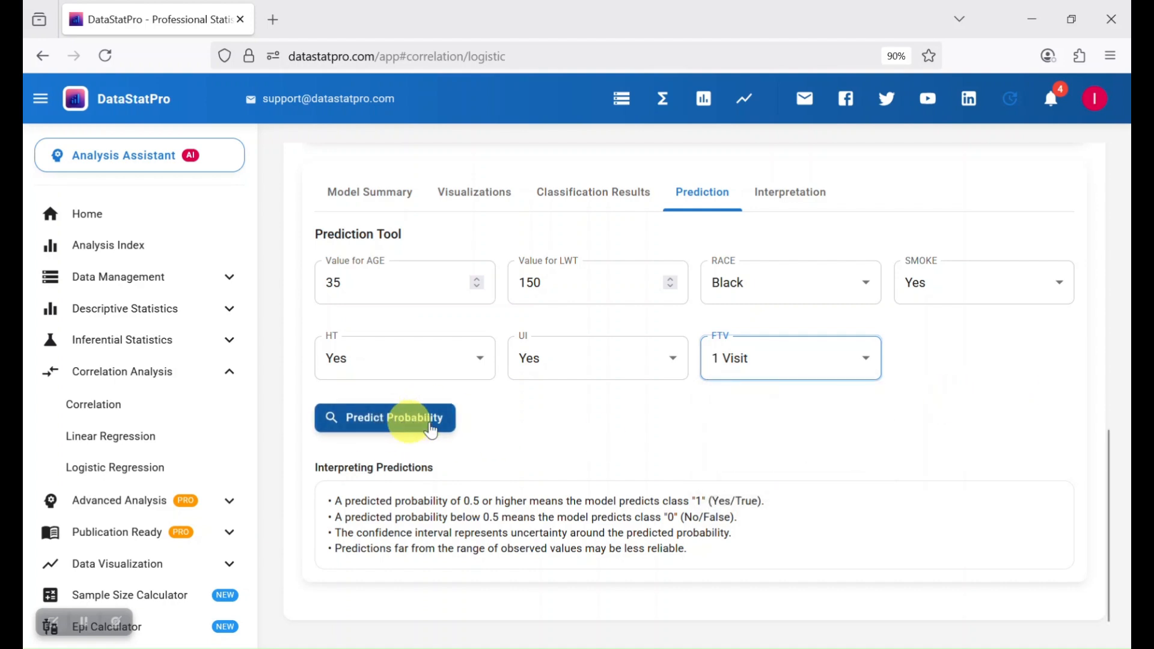
scroll(773, 406, "down", 3)
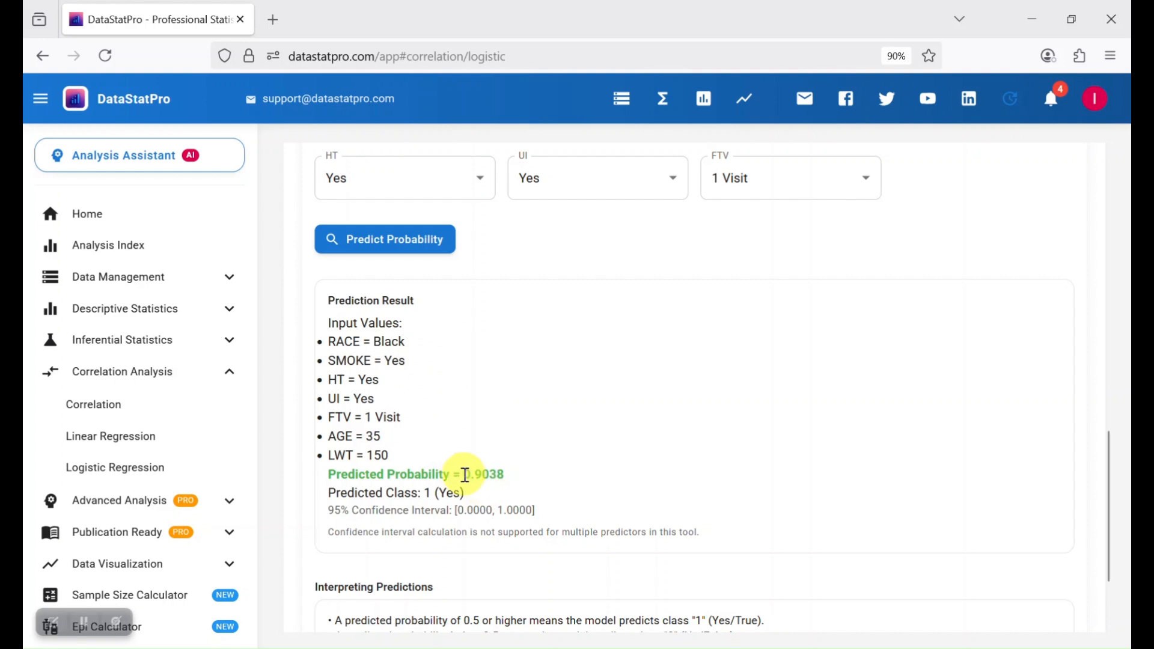
left_click_drag(466, 475, 503, 473)
scroll(505, 482, "down", 2)
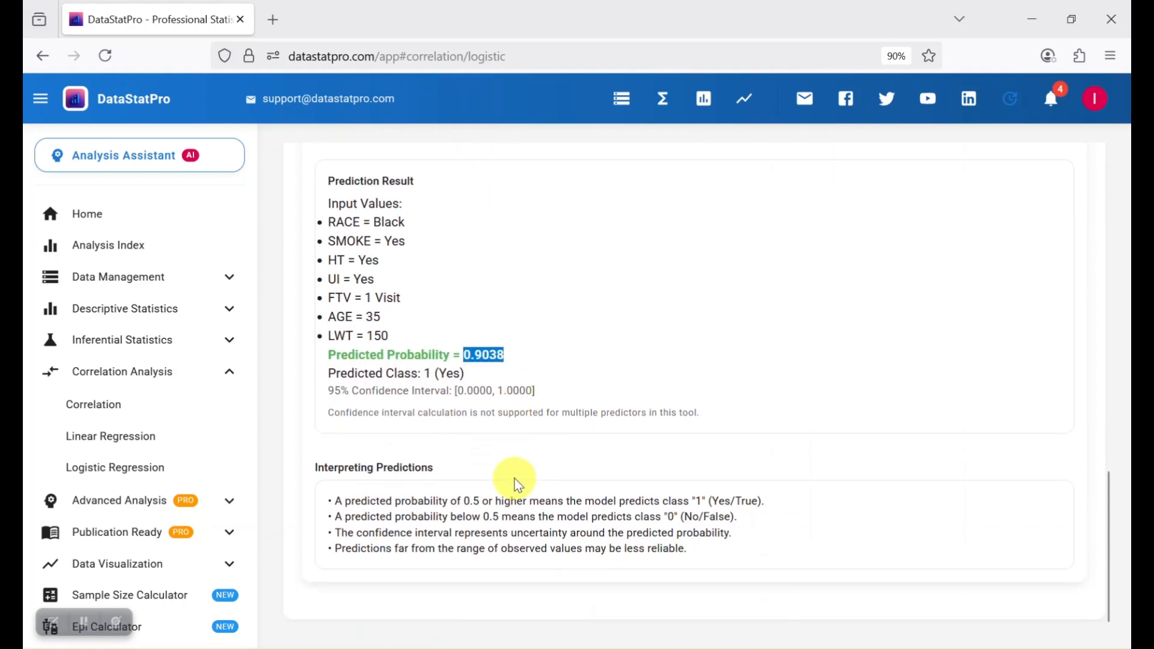
Open the written interpretation of the regression and read through it and the key logistic regression concepts
scroll(515, 479, "up", 6)
scroll(514, 477, "up", 1)
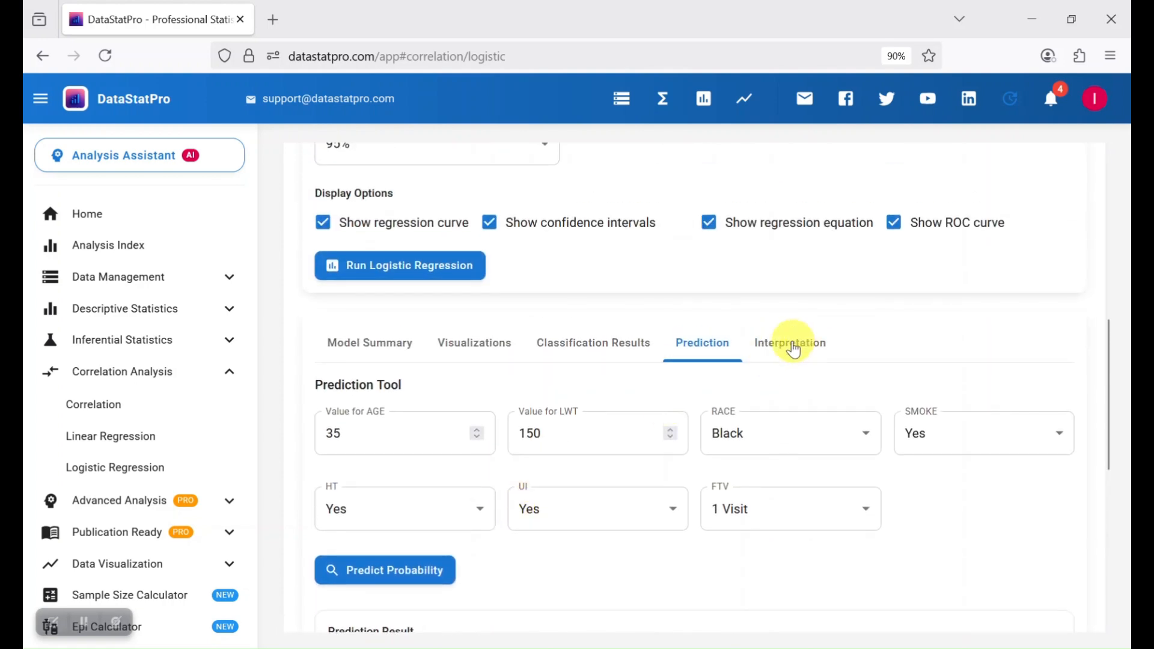
left_click(783, 344)
scroll(770, 372, "down", 5)
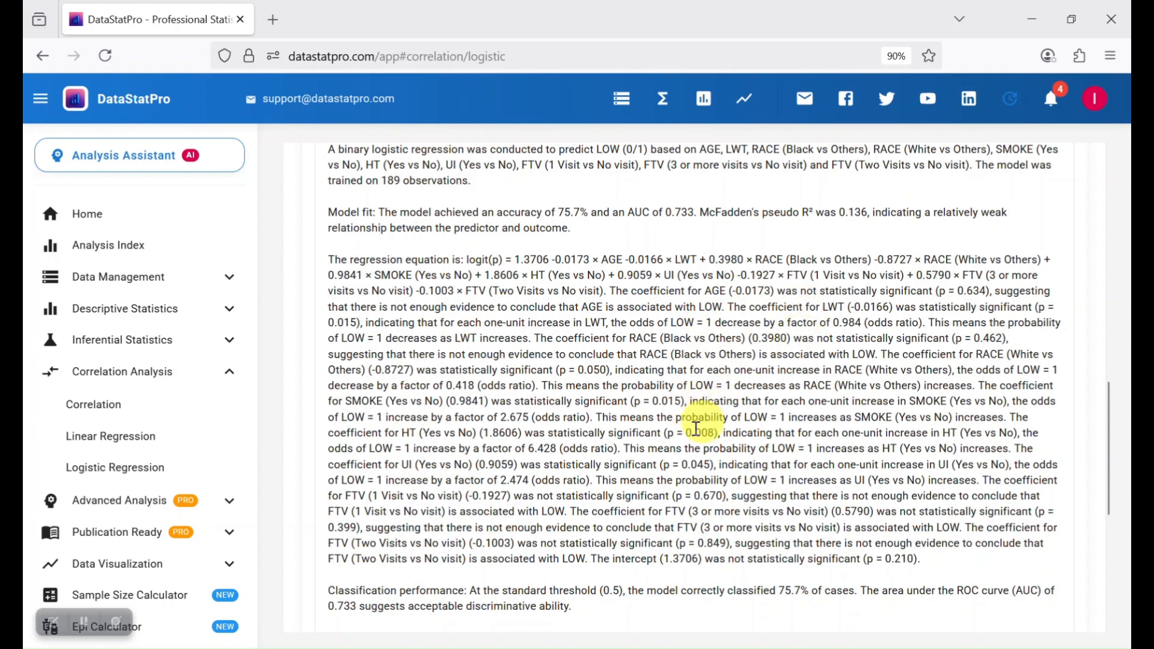
scroll(690, 421, "down", 2)
scroll(690, 443, "down", 3)
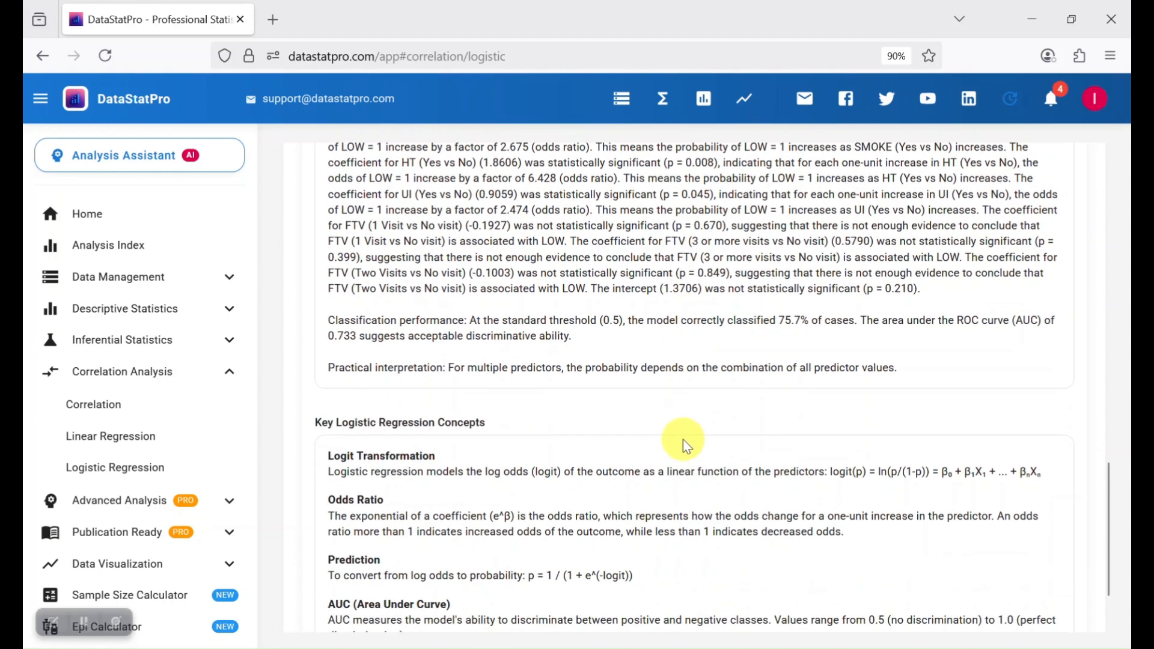
scroll(688, 445, "down", 2)
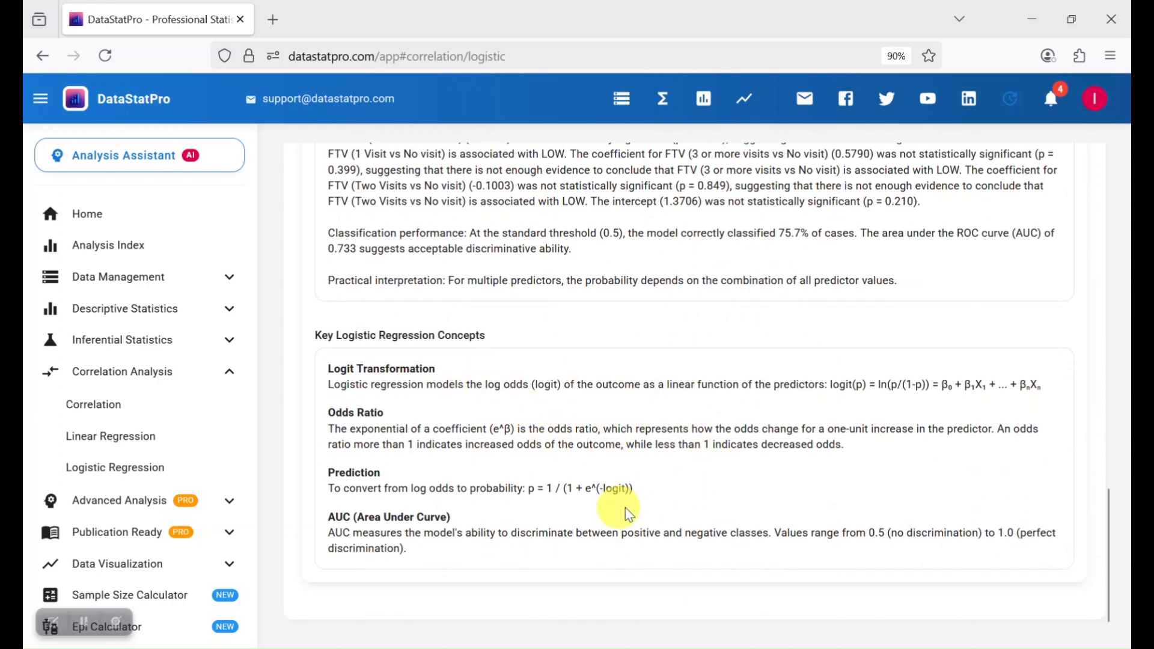